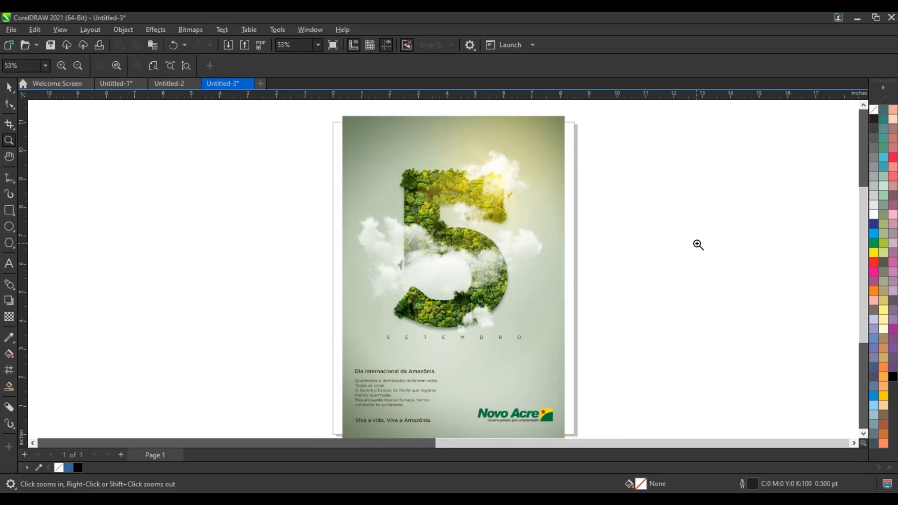
Step: Draw a portrait rectangle about 8.9 by 12.8 inches between the forest photo and the reference poster
key("F4")
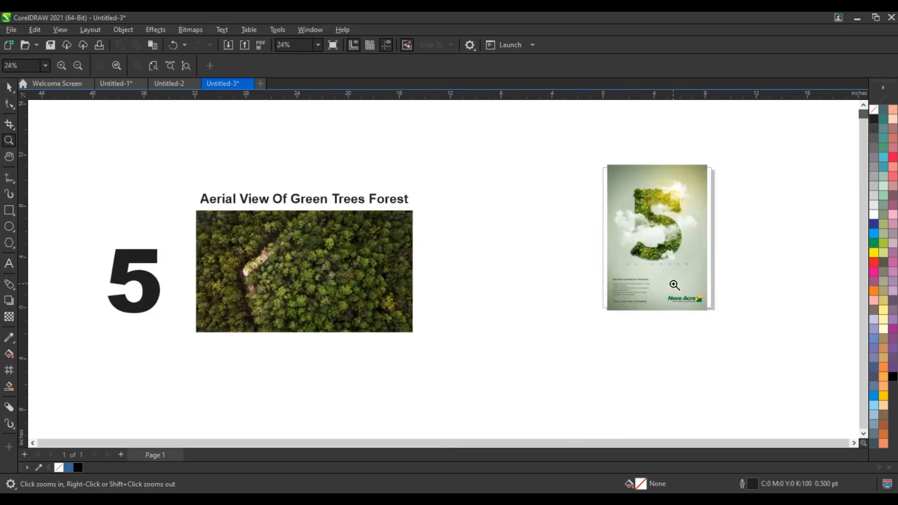
left_click_drag(256, 136, 754, 353)
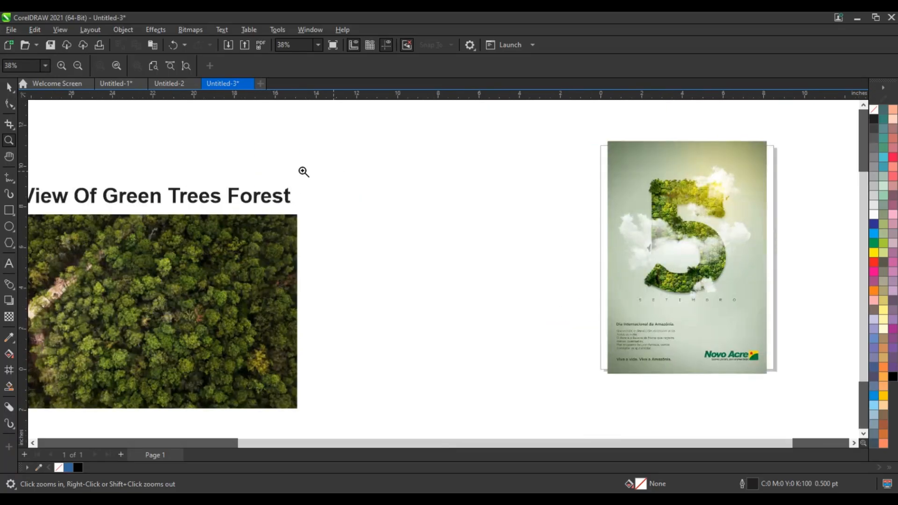
left_click_drag(328, 226, 778, 411)
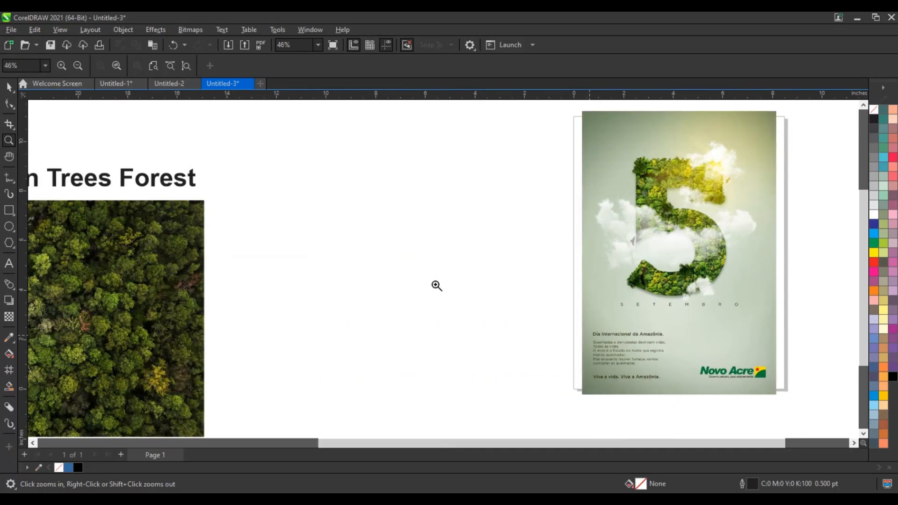
left_click(14, 212)
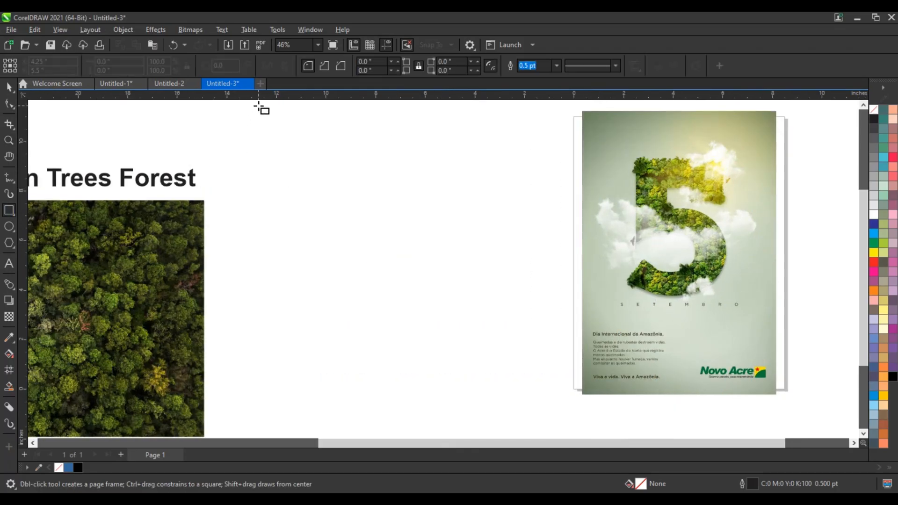
left_click_drag(259, 106, 480, 423)
Step: Fill the rectangle with the grey-green sampled from the lower corner of the reference poster
left_click(9, 338)
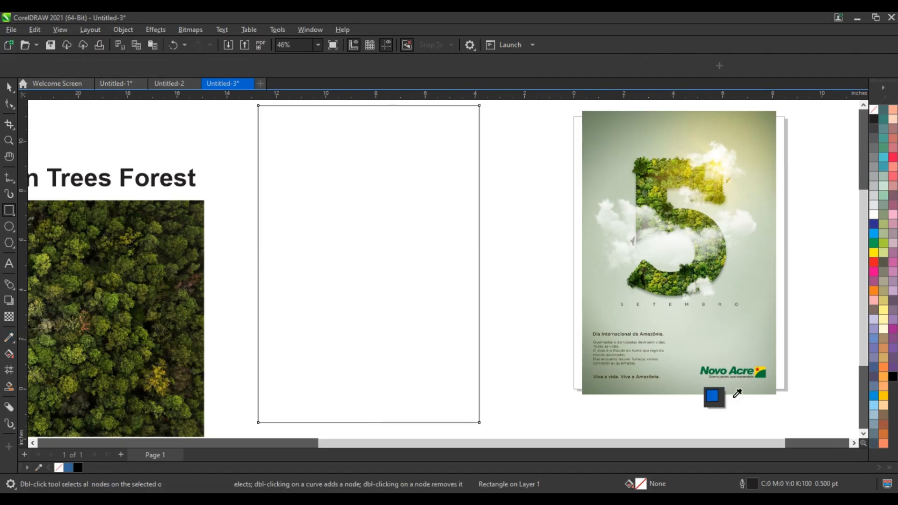
left_click(771, 391)
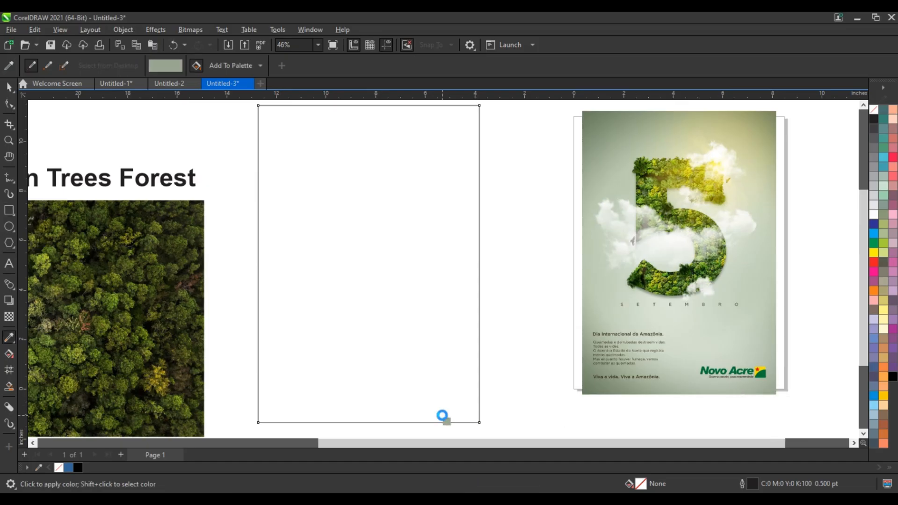
left_click(442, 416)
key("space")
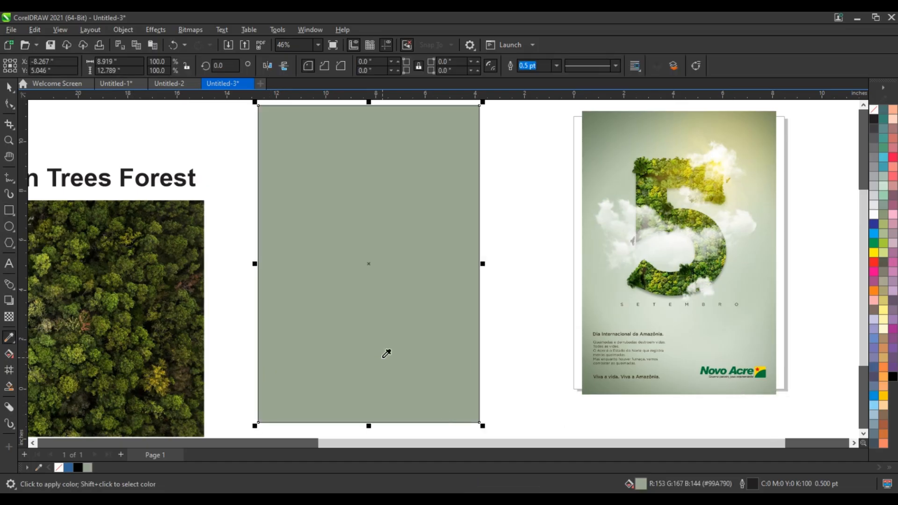
Step: Sample the poster's light green beside the 5 into the document colours by applying it to the rectangle, and undo that fill
key("space")
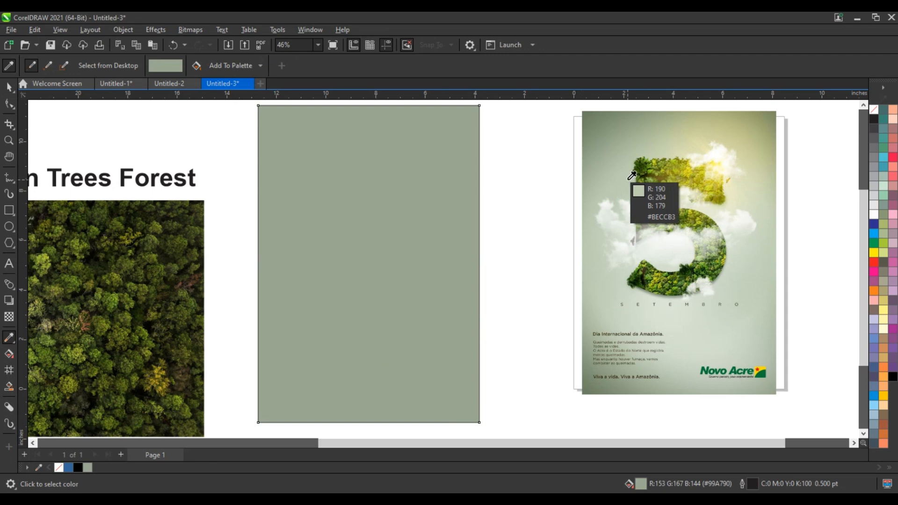
left_click(749, 253)
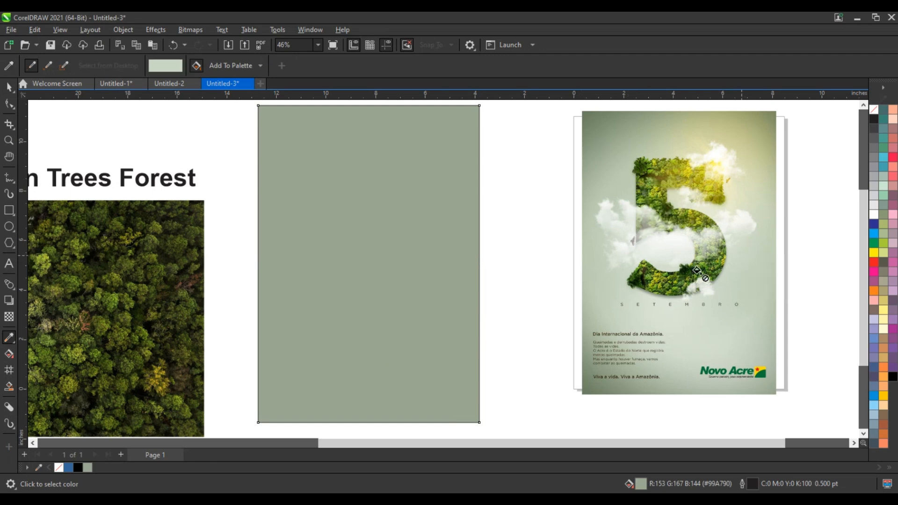
left_click(457, 273)
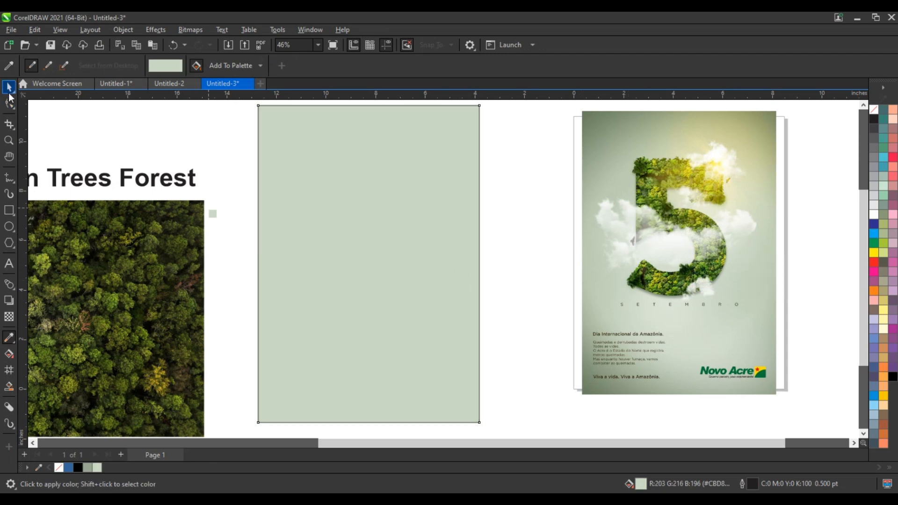
key("space")
key("ctrl+z")
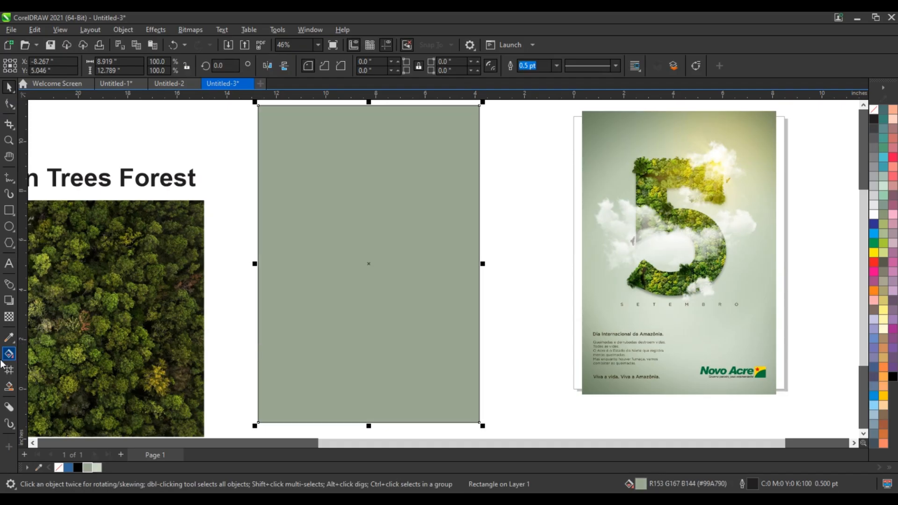
Step: Give the rectangle an elliptical fountain fill with the sampled light green at its centre and grey-green at its edge
left_click_drag(380, 180, 380, 383)
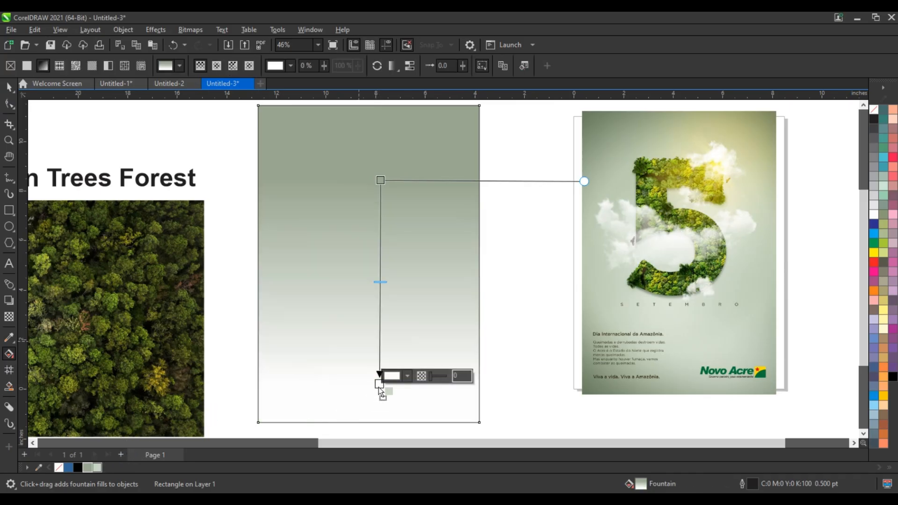
left_click(97, 467)
left_click(216, 66)
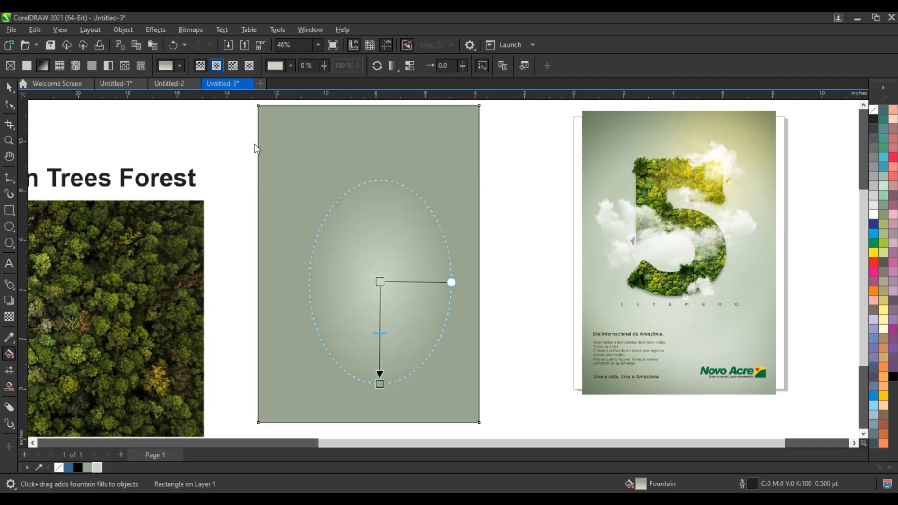
Step: Centre the rectangle's gradient and widen its ellipse into a circle that reaches slightly past the side edges
left_click_drag(379, 281, 369, 259)
left_click_drag(369, 351, 427, 387)
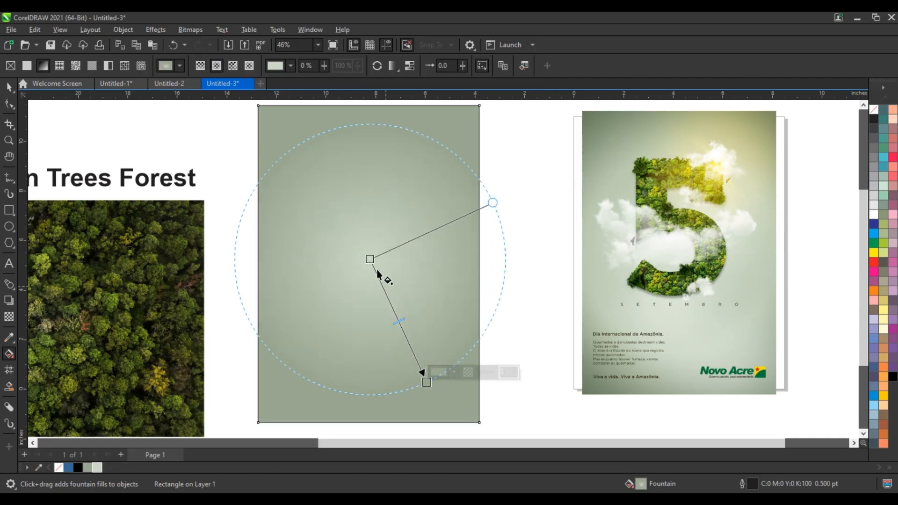
left_click_drag(370, 259, 378, 262)
left_click_drag(428, 382, 431, 389)
left_click_drag(378, 262, 370, 273)
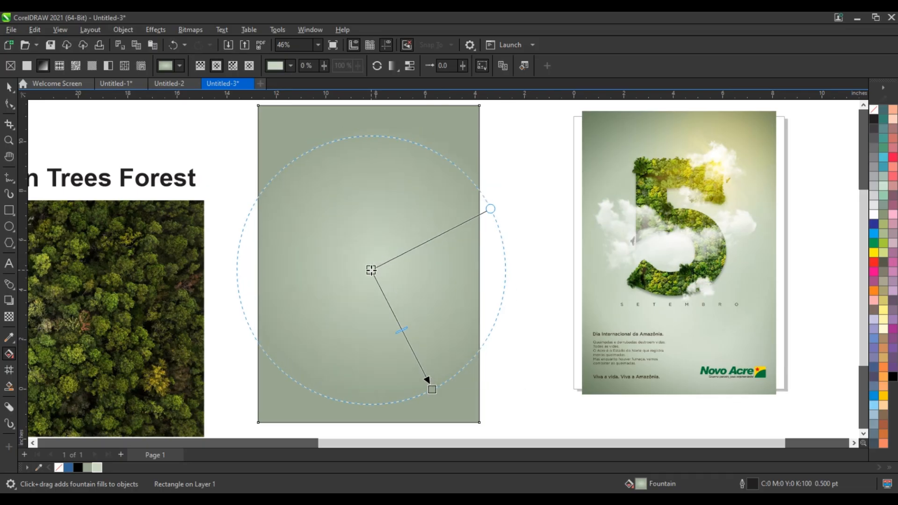
left_click(12, 90)
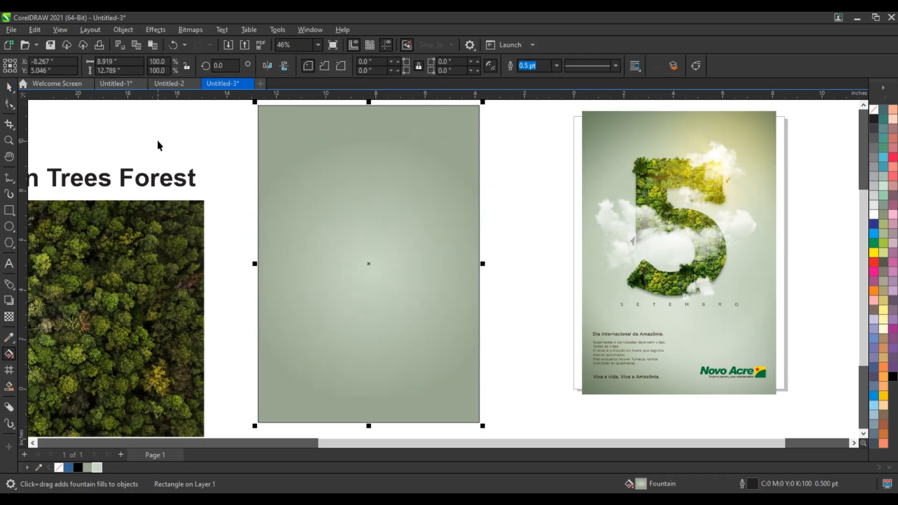
left_click(207, 215)
Step: Move the black 5 onto the middle of the green rectangle and bring it to the front
scroll(206, 214, "down", 2)
scroll(207, 214, "down", 2)
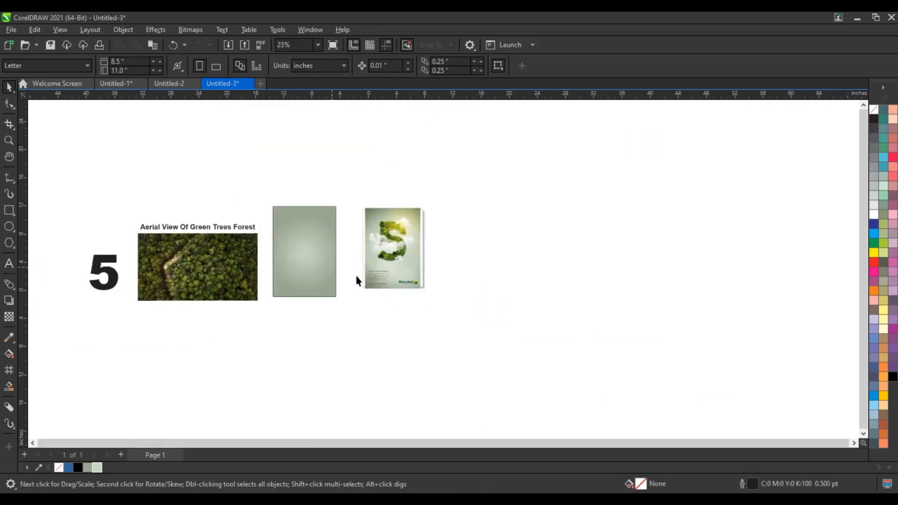
left_click_drag(117, 274, 313, 251)
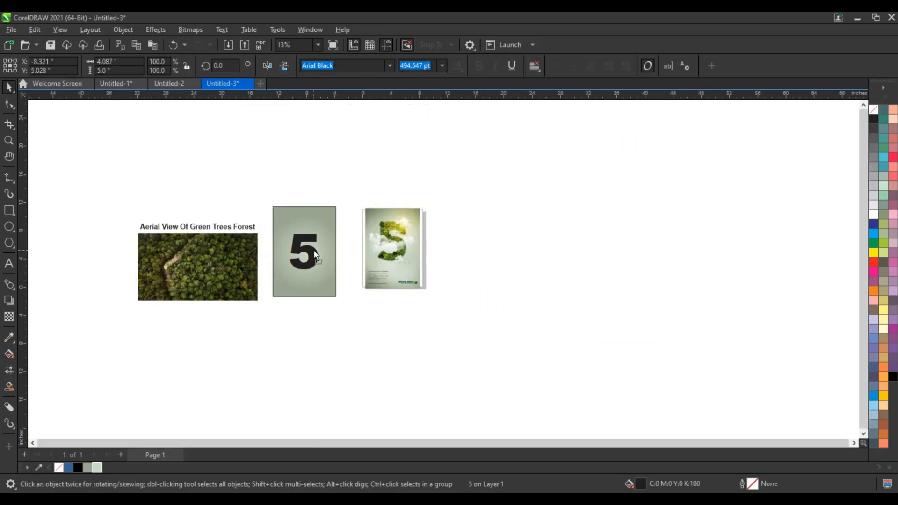
key("shift+Page_Up")
Step: Enlarge the 5 to about 6.6 by 8.1 inches and convert it to curves
left_click_drag(262, 194, 467, 330)
key("shift+F2")
left_click(314, 269)
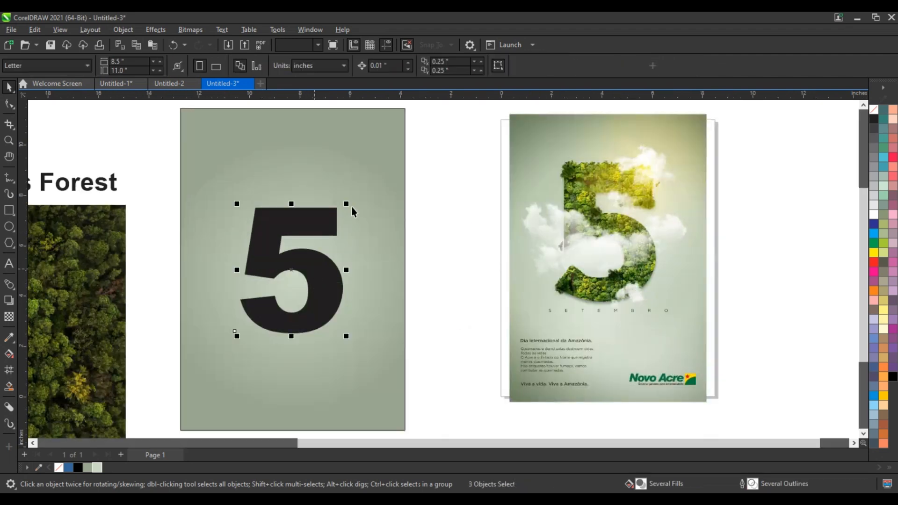
left_click_drag(350, 204, 379, 163)
key("ctrl+q")
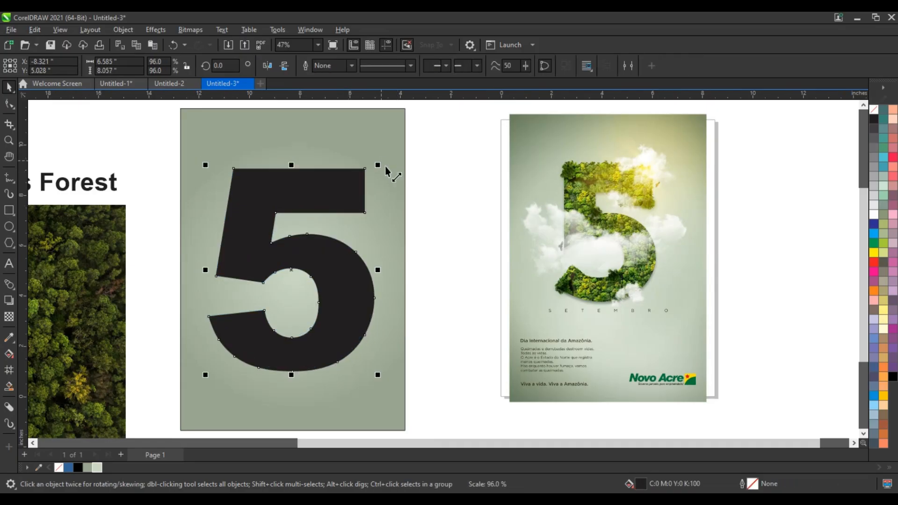
Step: Remove the fill of the 5 and give it a black outline
left_click(875, 110)
right_click(874, 119)
left_click(863, 126)
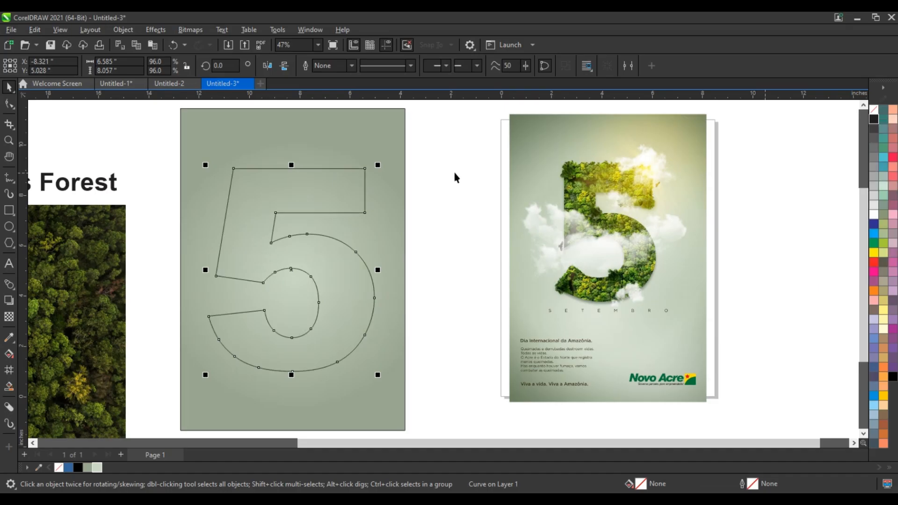
Step: Scale the outlined 5 down about its centre to about 6.05 by 7.4 inches
left_click(430, 181)
left_click(365, 191)
left_click_drag(378, 165, 365, 174)
Step: Set the outline of the 5 to 4.0 pt and colour it white
left_click(351, 66)
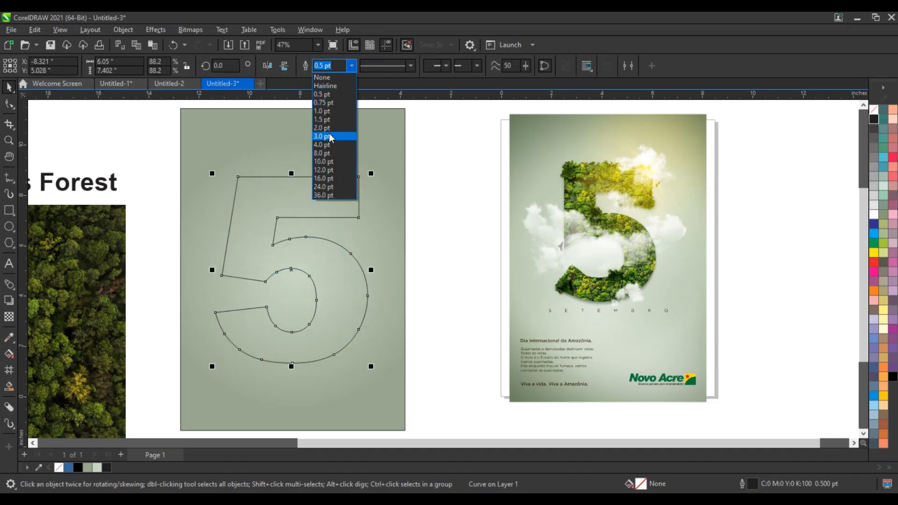
left_click(322, 145)
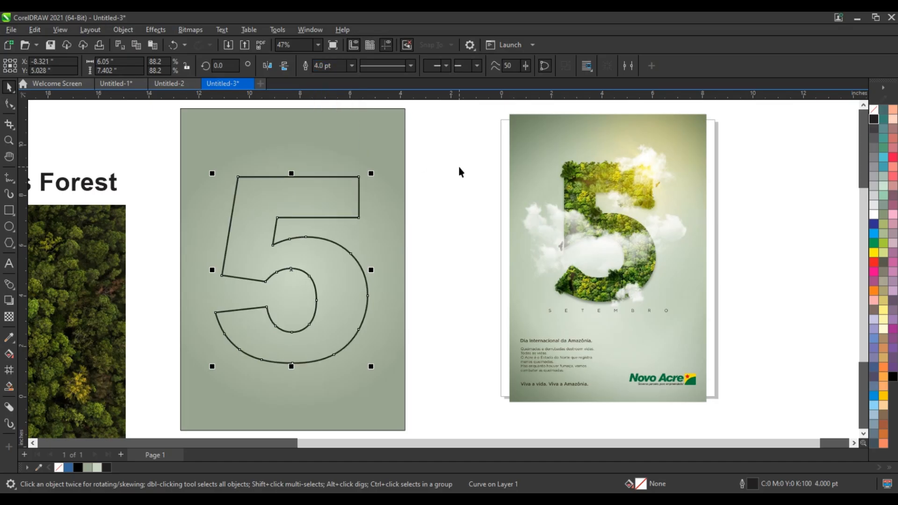
right_click(875, 218)
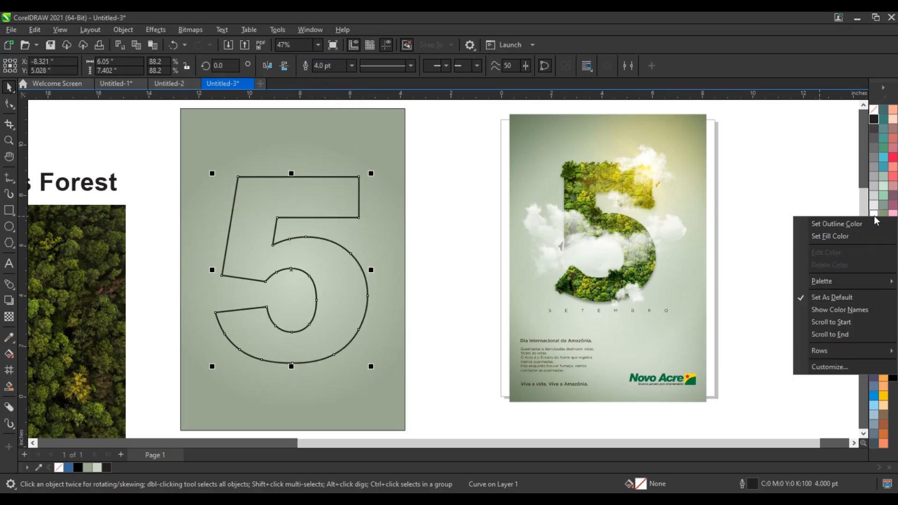
left_click(867, 224)
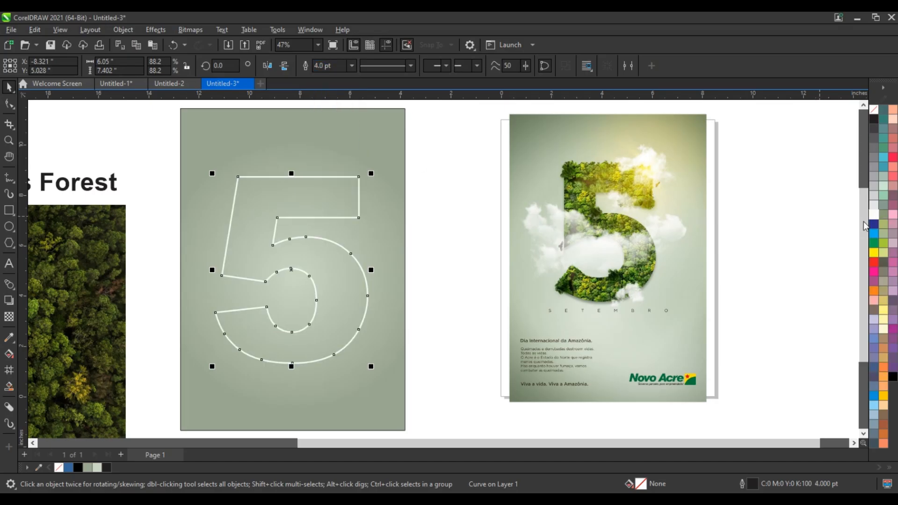
Step: Place the forest photo above the green rectangle but behind the 5, and scale it to about 16.5 by 9.3 inches
left_click(107, 293)
left_click_drag(107, 293, 225, 284)
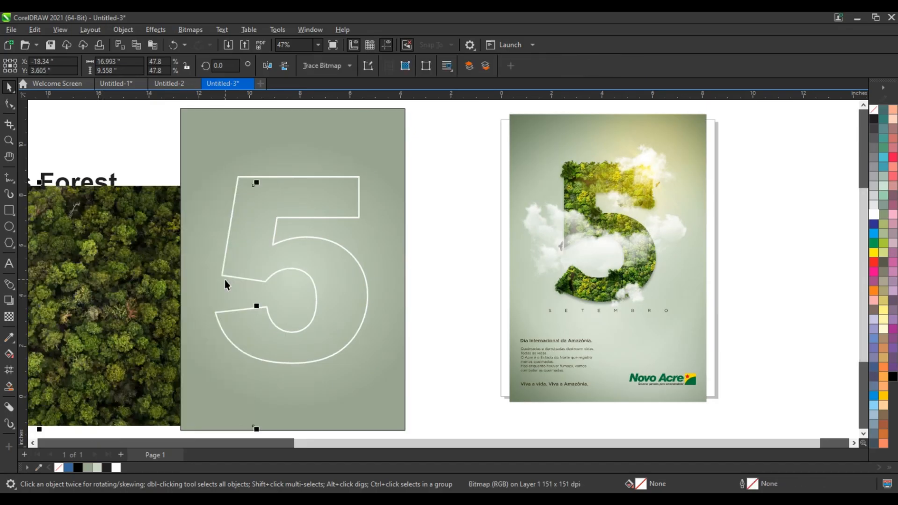
key("shift+Page_Up")
left_click_drag(211, 282, 414, 260)
mouse_move(427, 307)
left_mouse_down()
mouse_move(428, 292)
mouse_move(424, 304)
left_mouse_up()
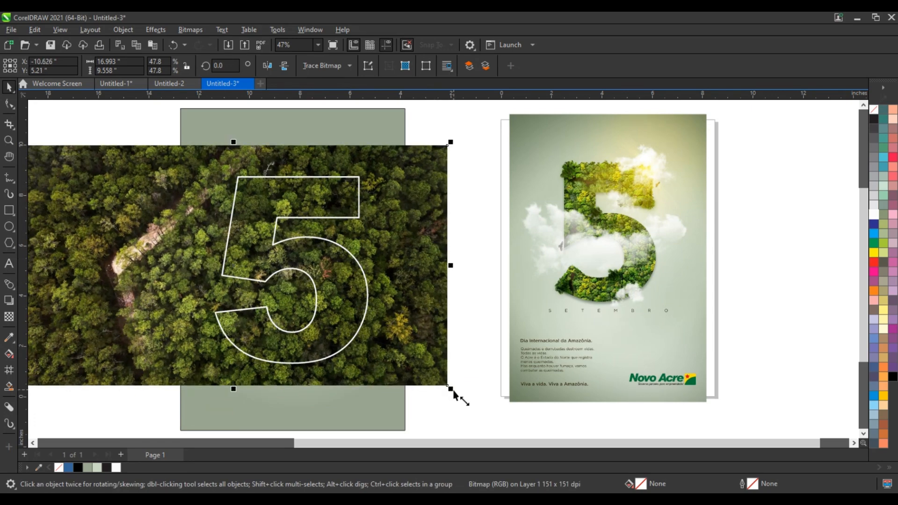
left_click_drag(454, 393, 444, 384)
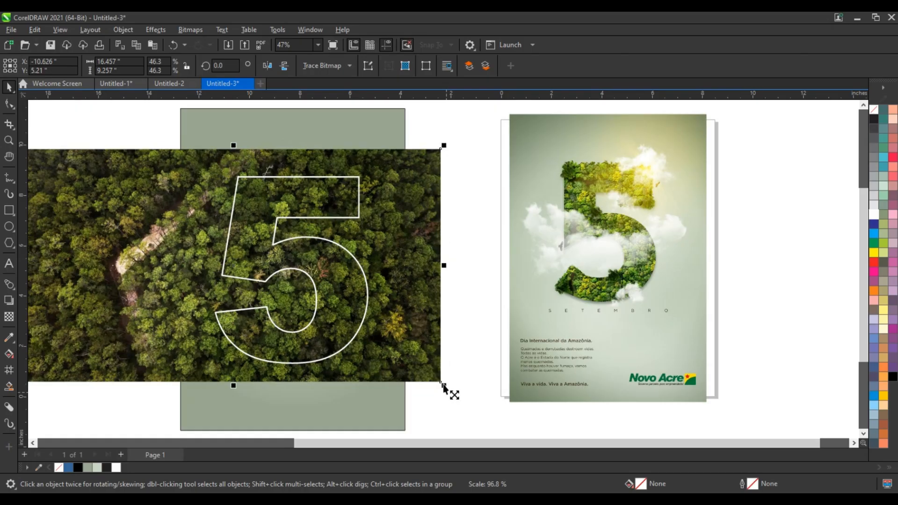
Step: Nudge the white 5 outline slightly right and down over the forest photo
left_click(8, 140)
left_click_drag(196, 162, 543, 380)
left_click(9, 87)
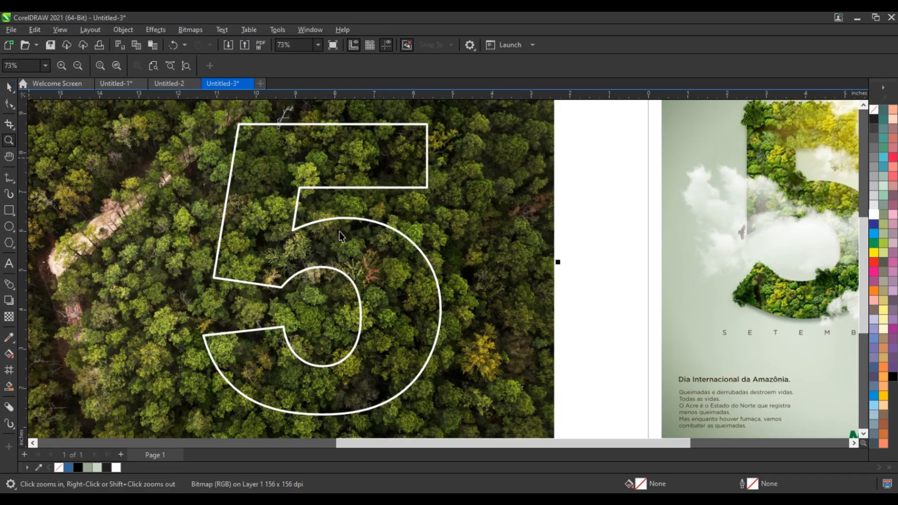
left_click(378, 248)
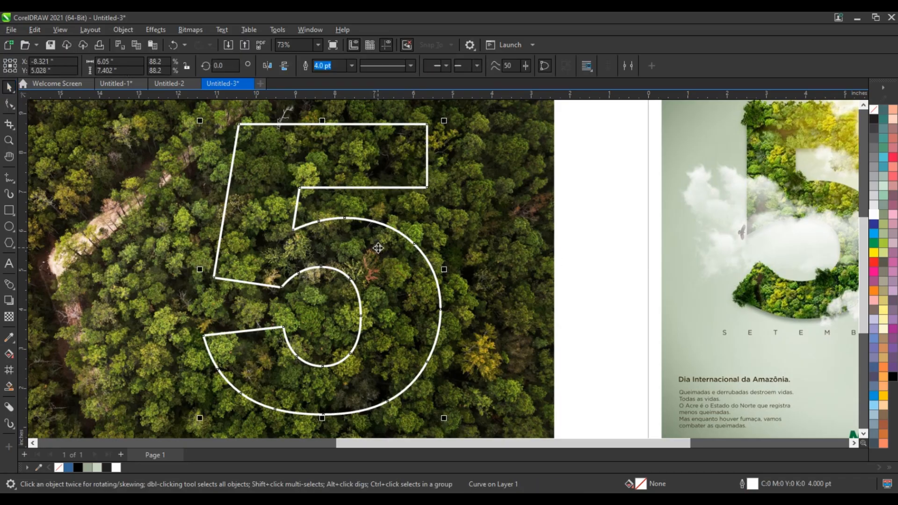
left_click(378, 248)
left_click_drag(380, 248, 381, 249)
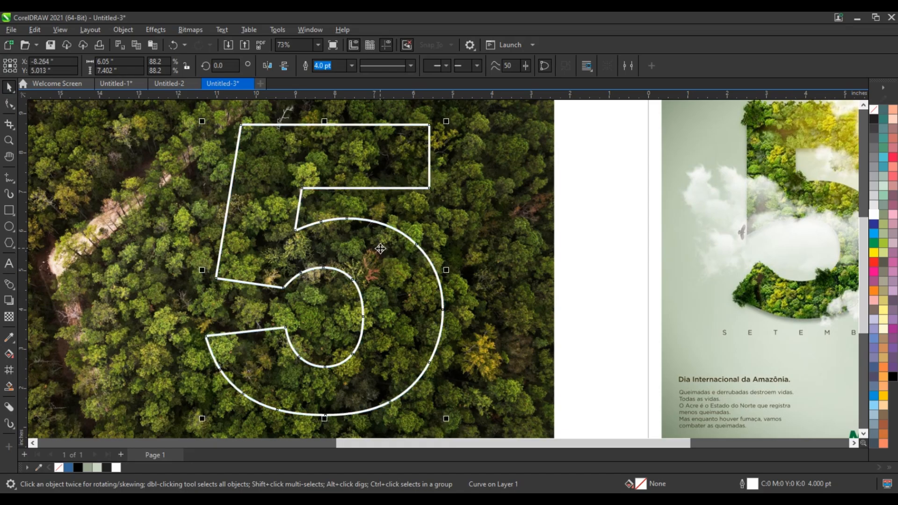
left_click(587, 277)
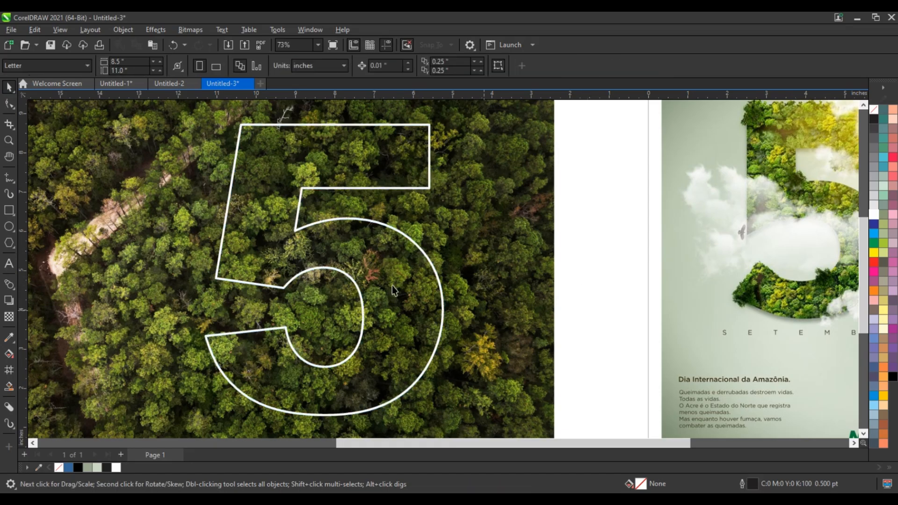
Step: Trace freehand shapes around the treetops overlapping the lower-left corner of the 5's upper stem
left_click(9, 140)
left_click_drag(155, 214, 411, 337)
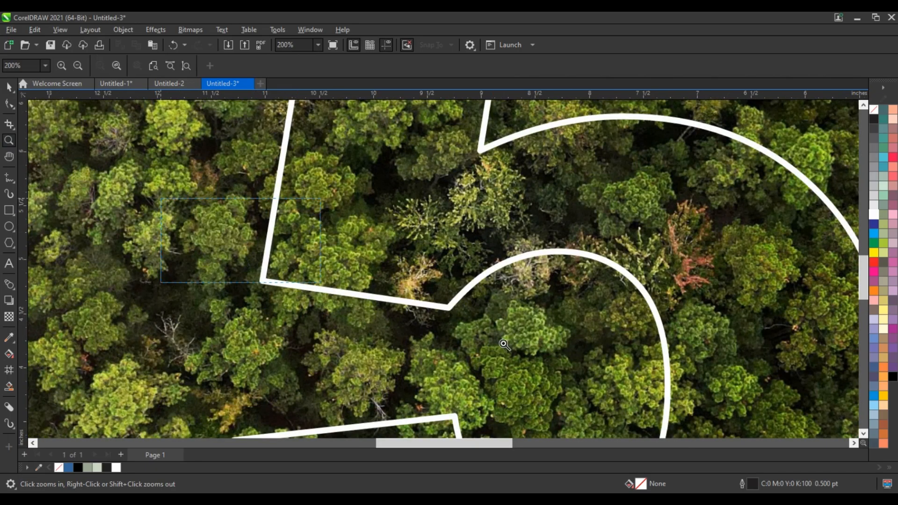
left_click(445, 300)
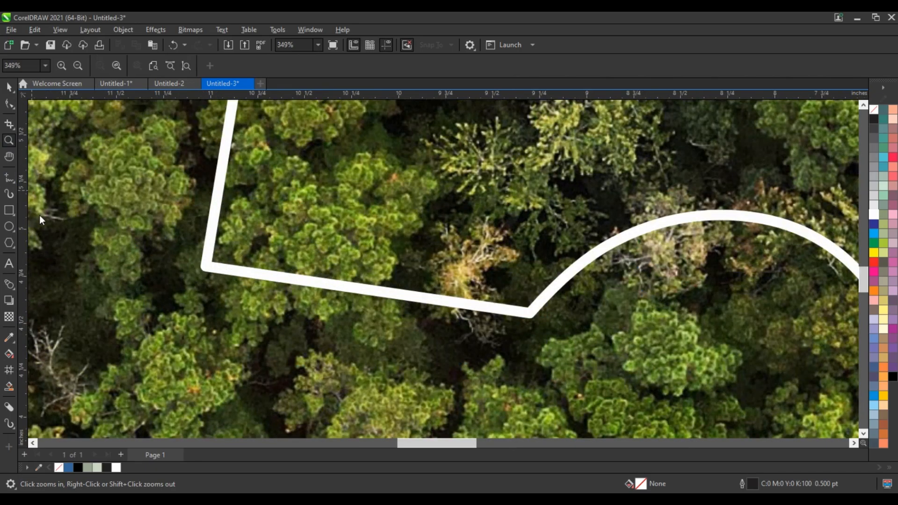
key("F5")
left_click_drag(214, 266, 220, 294)
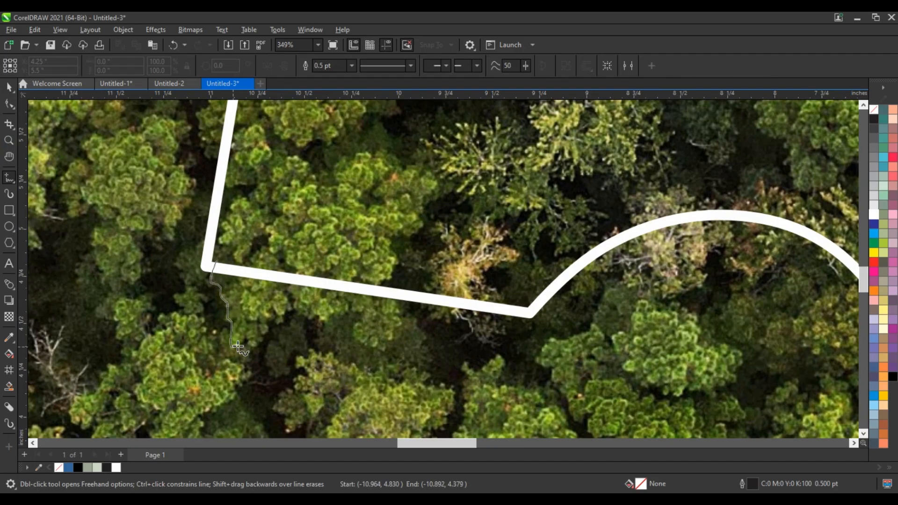
mouse_move(237, 346)
left_mouse_down()
mouse_move(260, 347)
mouse_move(293, 309)
mouse_move(357, 310)
left_mouse_up()
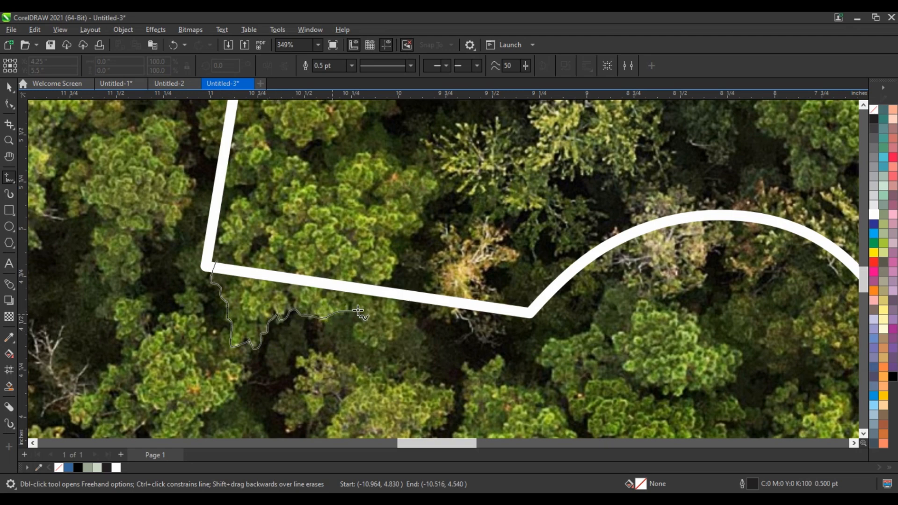
mouse_move(366, 344)
left_mouse_down()
mouse_move(380, 349)
mouse_move(399, 321)
mouse_move(404, 281)
mouse_move(336, 258)
mouse_move(235, 257)
mouse_move(217, 260)
mouse_move(229, 277)
mouse_move(213, 285)
mouse_move(199, 282)
mouse_move(189, 254)
mouse_move(213, 237)
mouse_move(235, 244)
mouse_move(238, 265)
left_mouse_up()
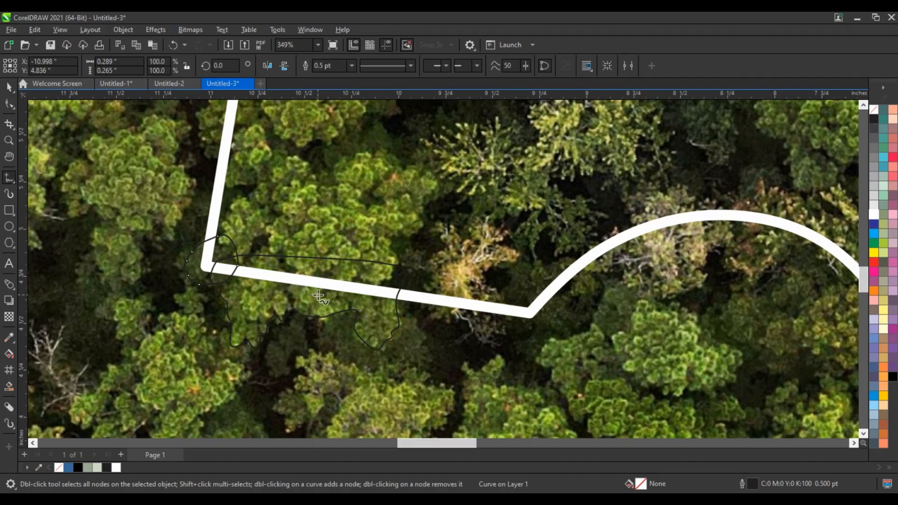
Step: Trace a closed freehand treetop shape, about 0.32 by 0.49 inches, on the left edge of the 5's stem above the lower corner
scroll(318, 295, "down", 5)
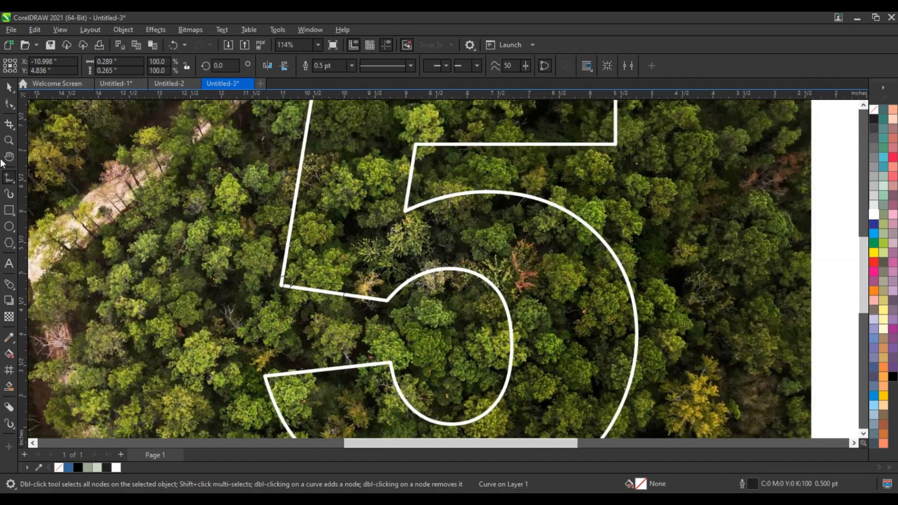
left_click(9, 141)
left_click_drag(248, 185, 402, 280)
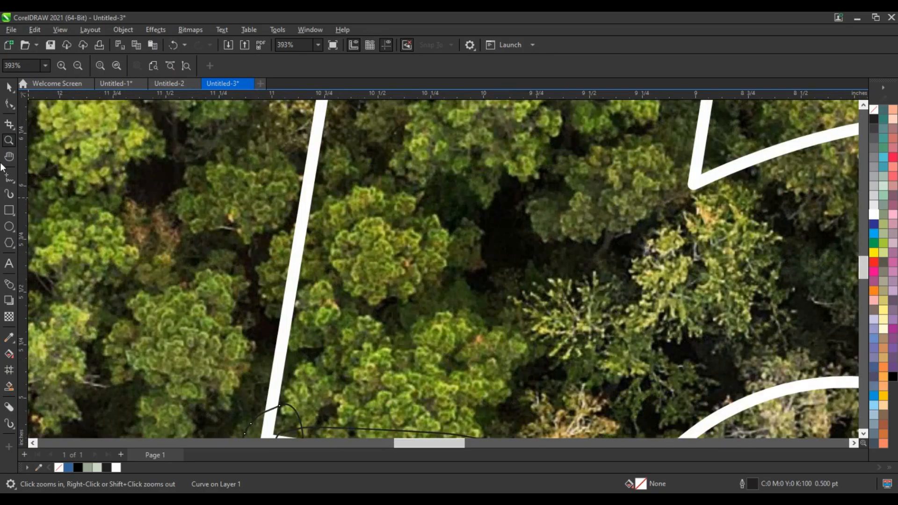
key("F5")
mouse_move(295, 230)
left_mouse_down()
mouse_move(260, 286)
mouse_move(266, 309)
mouse_move(299, 323)
mouse_move(322, 305)
mouse_move(329, 263)
mouse_move(310, 220)
left_mouse_up()
scroll(323, 281, "down", 5)
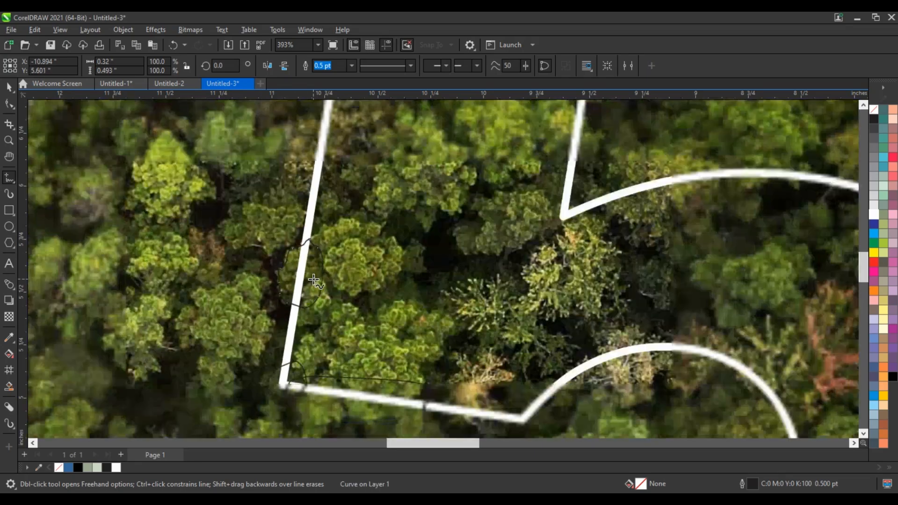
scroll(338, 281, "down", 3)
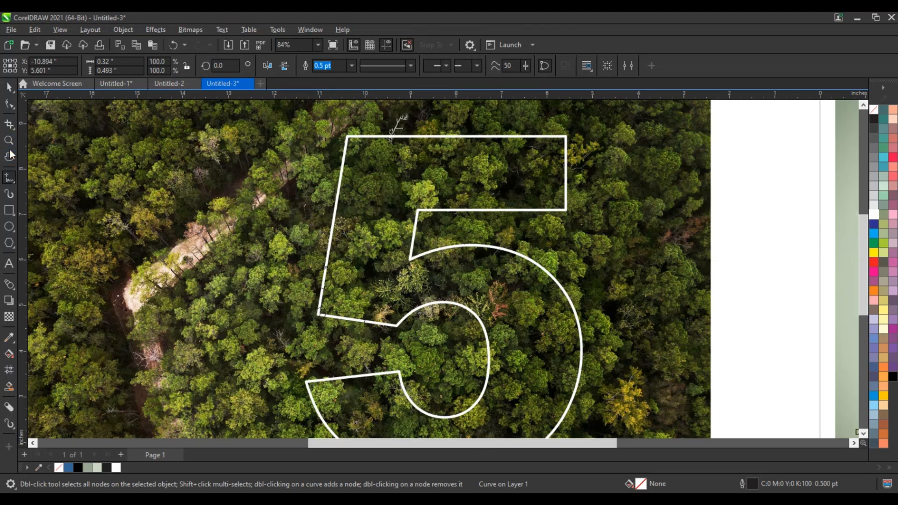
Step: Trace a closed freehand shape about 0.49 by 0.80 inches around the treetop at the 5's top-left corner
left_click(9, 140)
mouse_move(305, 116)
left_mouse_down()
mouse_move(388, 145)
mouse_move(428, 192)
mouse_move(404, 159)
mouse_move(358, 159)
mouse_move(350, 181)
mouse_move(311, 216)
mouse_move(312, 311)
left_mouse_up()
left_click(9, 178)
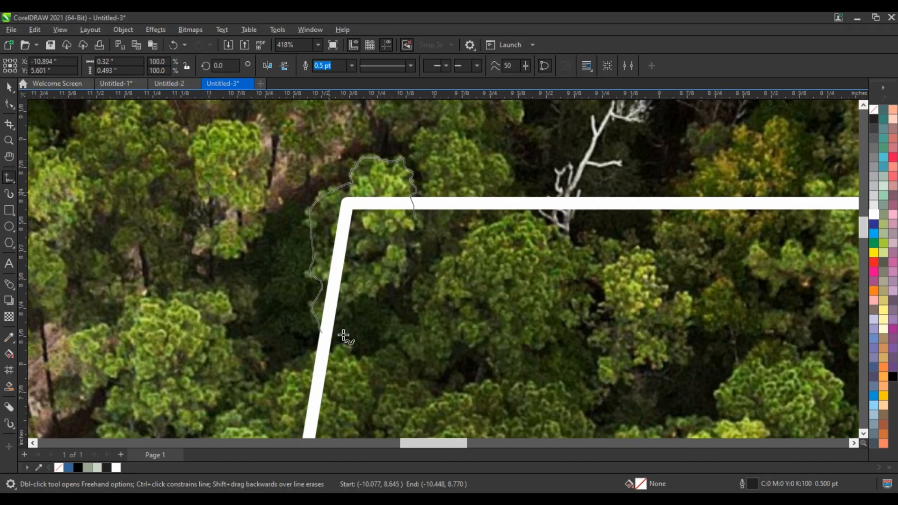
mouse_move(344, 335)
left_mouse_down()
mouse_move(388, 312)
mouse_move(416, 219)
left_mouse_up()
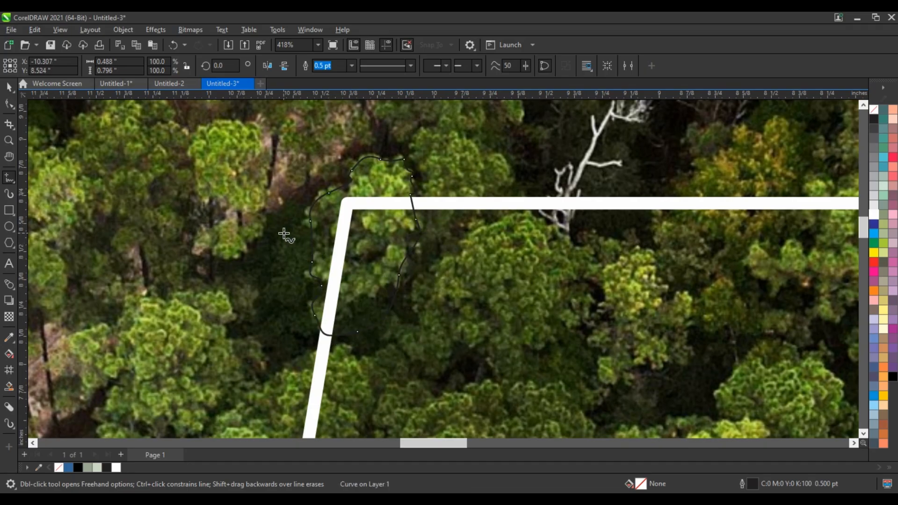
scroll(284, 234, "down", 8)
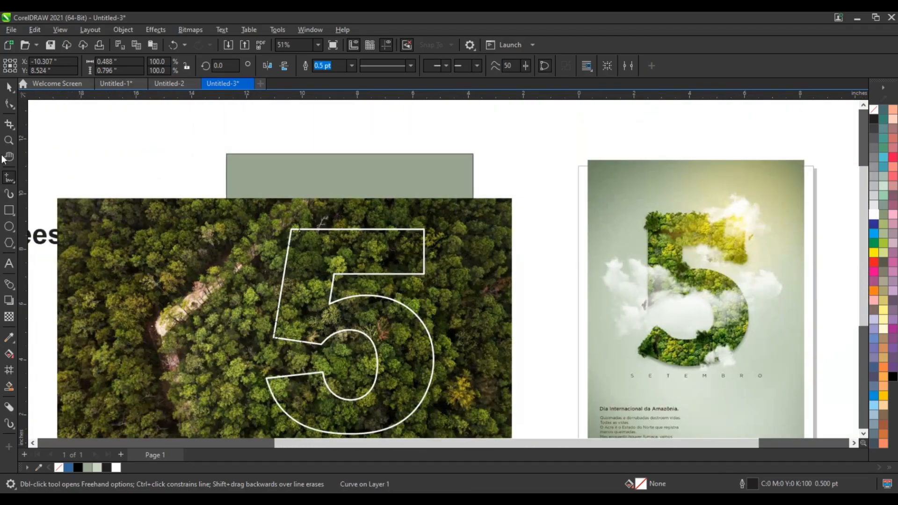
Step: Weld the traced treetop shapes along the left side of the 5 into its white outline
left_click(9, 140)
right_click(281, 234)
left_click_drag(190, 190, 467, 407)
left_click(9, 87)
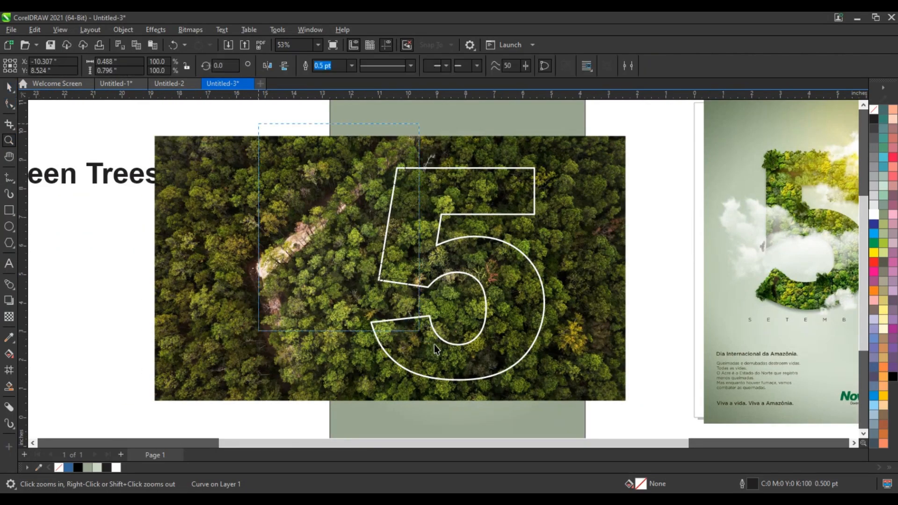
left_click(492, 377, "shift")
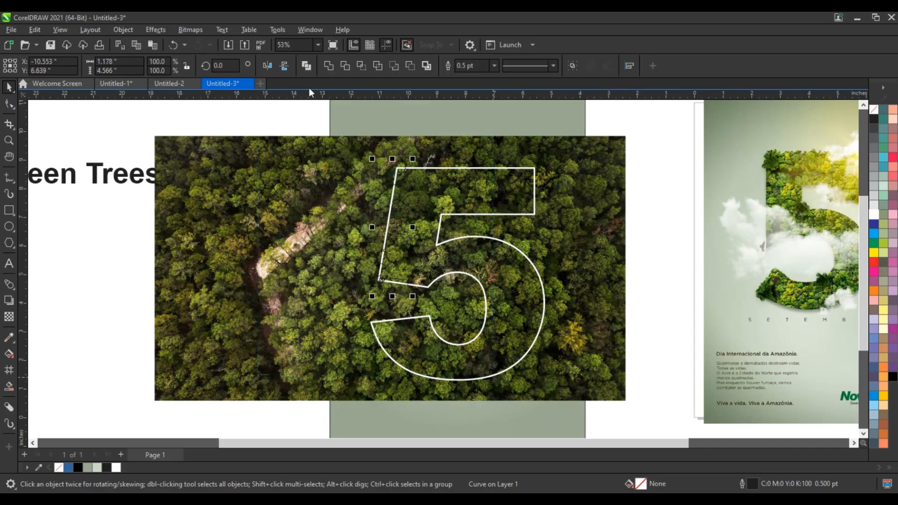
left_click(448, 172, "shift")
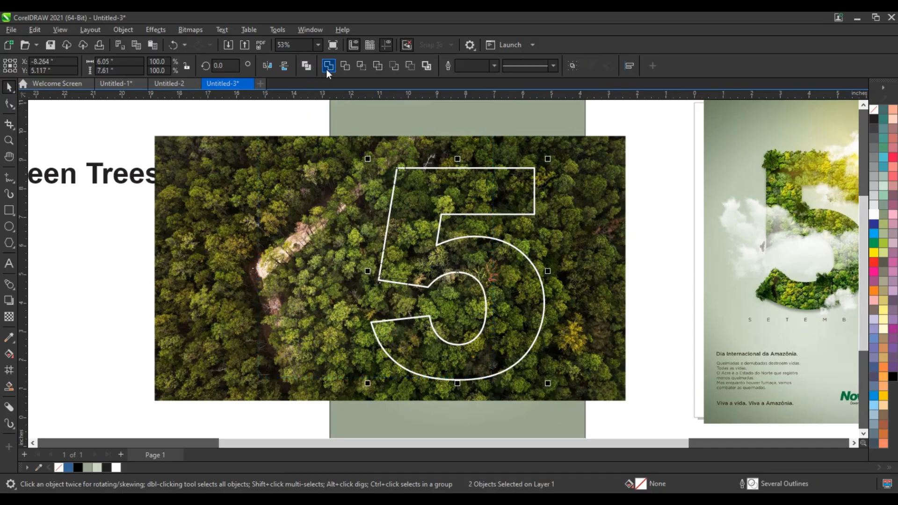
left_click(327, 69)
key("Escape")
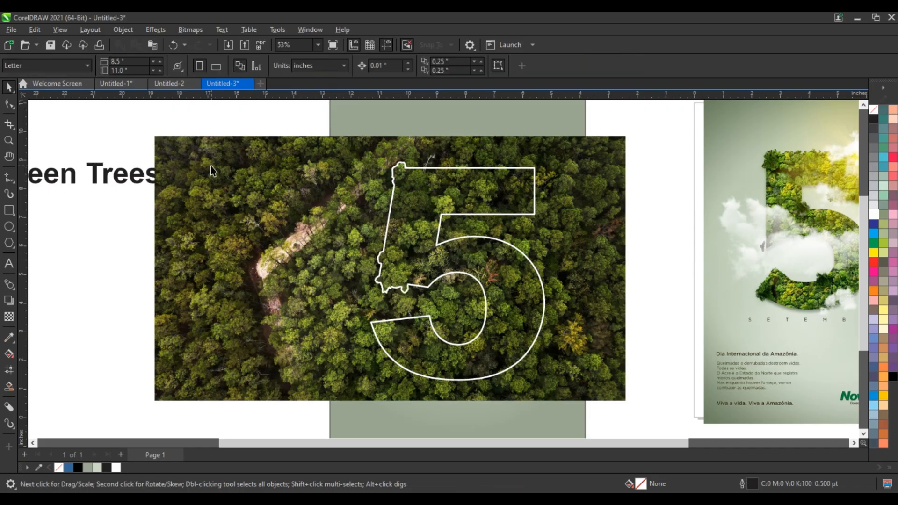
Step: Trace a freehand treetop shape about 0.62 by 0.55 inches on the lower-right inner curve of the 5's bowl and weld it to the 5
left_click(8, 141)
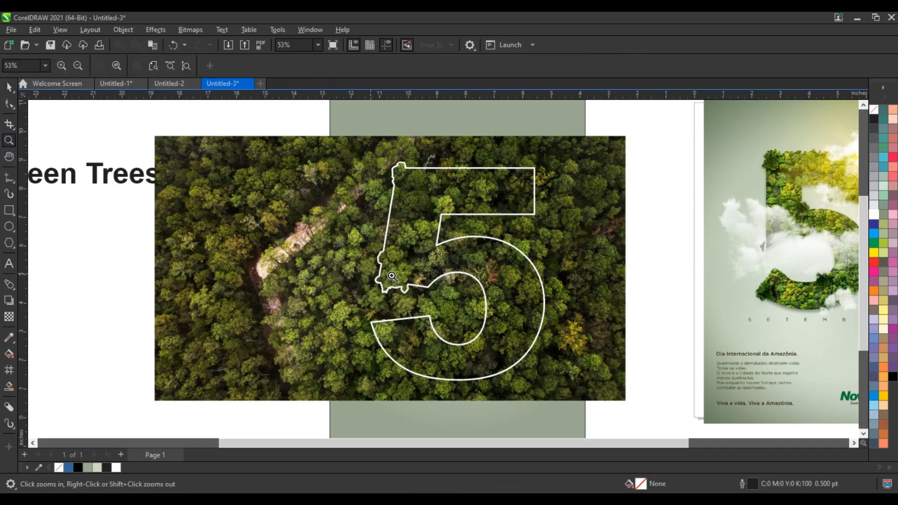
left_click_drag(404, 236, 595, 364)
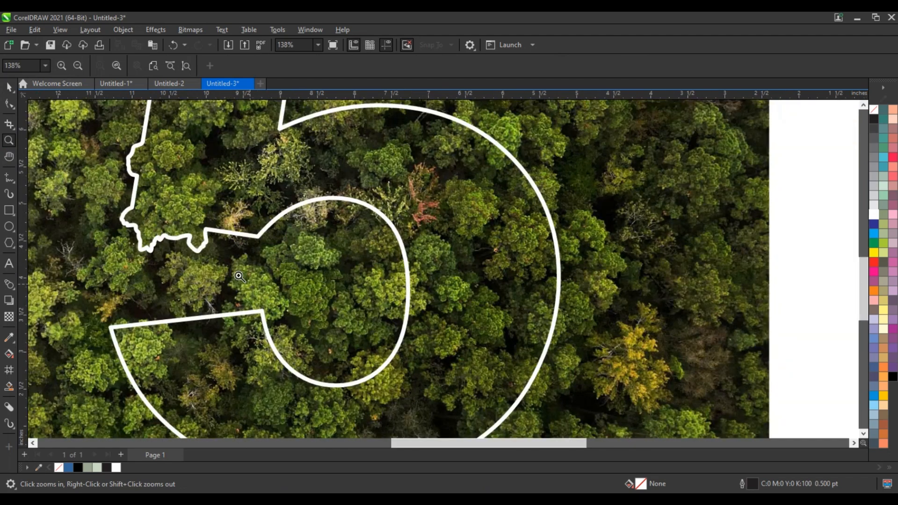
left_click_drag(237, 274, 504, 423)
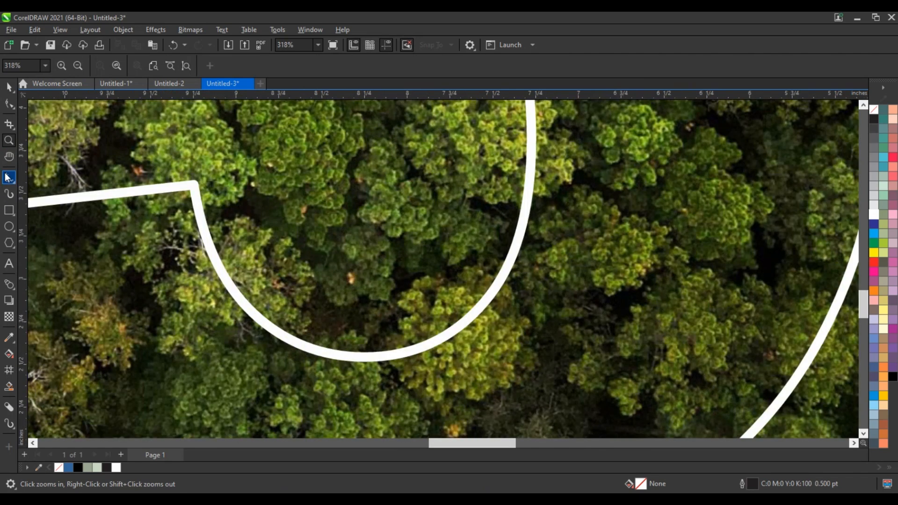
key("F5")
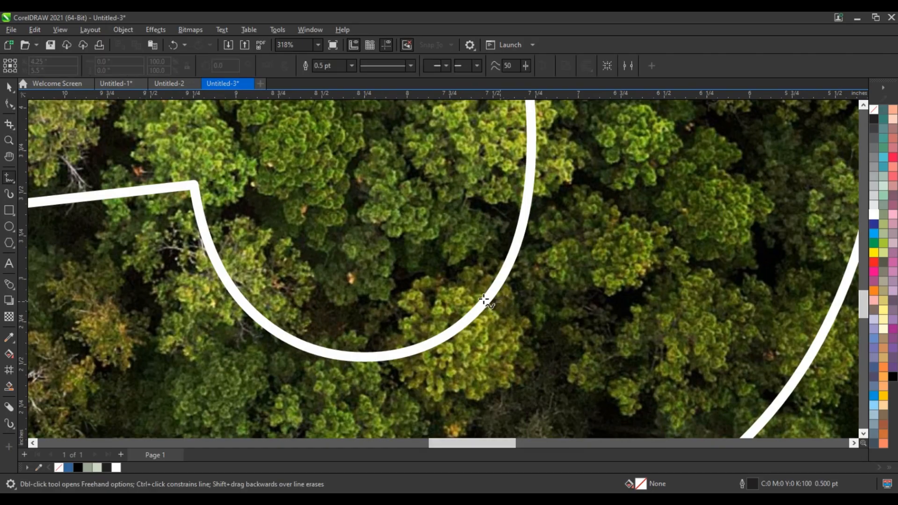
mouse_move(467, 293)
left_mouse_down()
mouse_move(439, 281)
mouse_move(409, 291)
mouse_move(411, 353)
mouse_move(425, 376)
mouse_move(502, 300)
left_mouse_up()
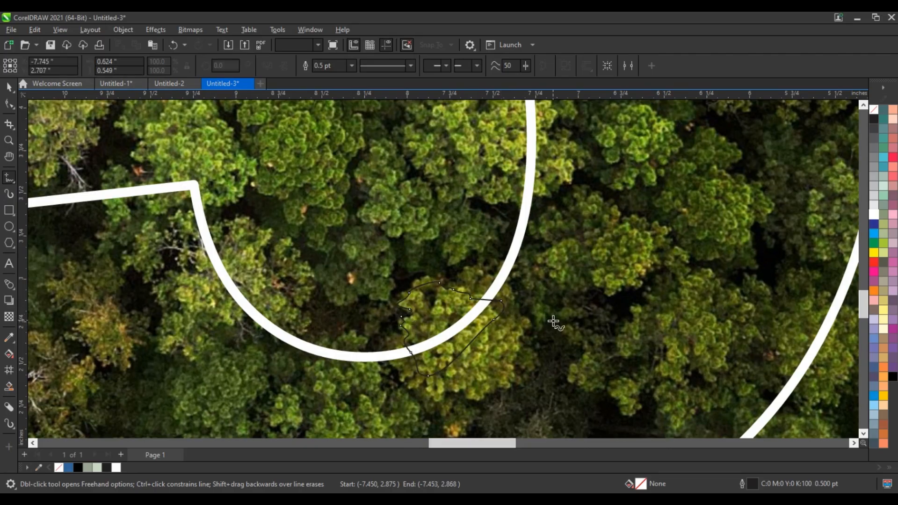
key("space")
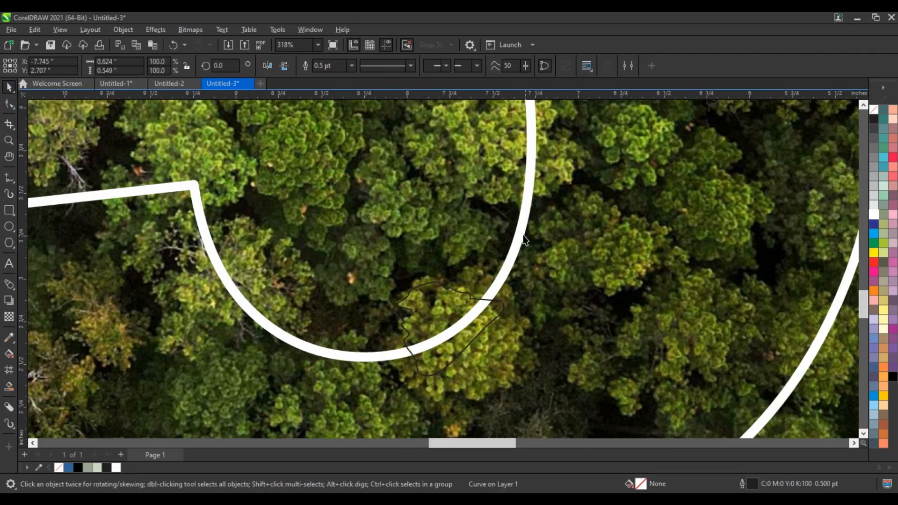
left_click(524, 236, "shift")
left_click(328, 66)
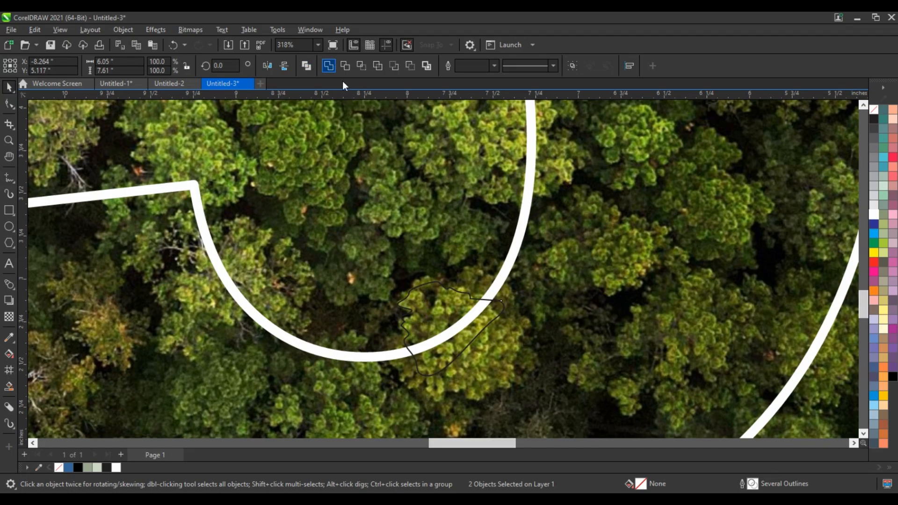
Step: Reduce the outline width of the welded 5 to 1.5 pt
left_click(351, 66)
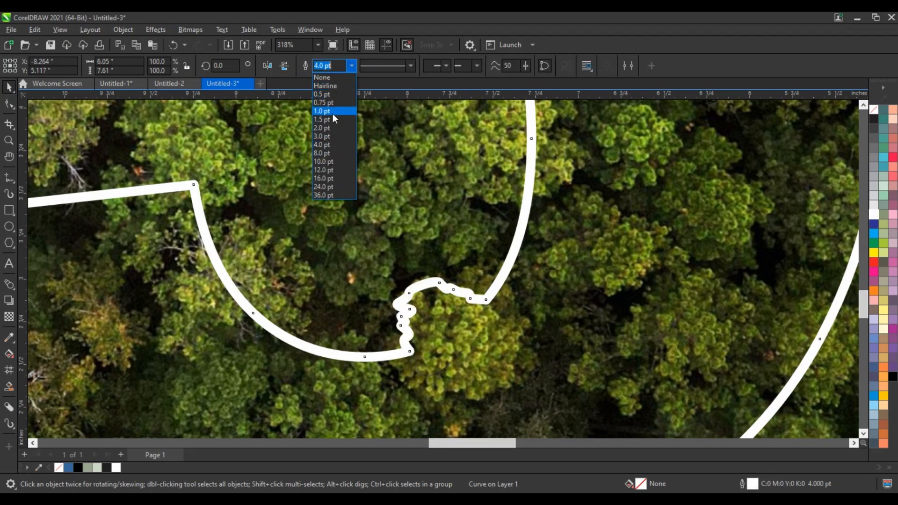
left_click(334, 120)
scroll(466, 251, "down", 6)
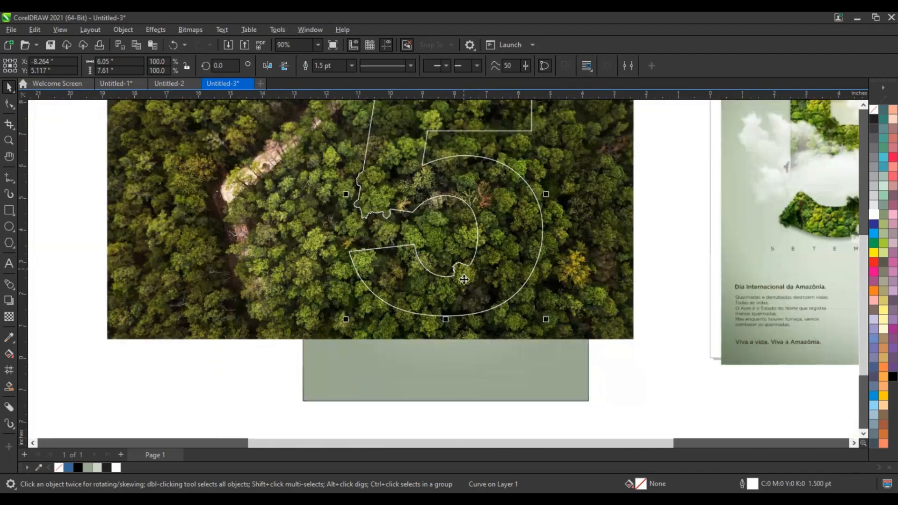
scroll(464, 279, "down", 2)
Step: Trace a freehand treetop shape about 0.62 by 0.74 inches around the lower-right corner of the 5's top bar and weld it to the 5
left_click(8, 140)
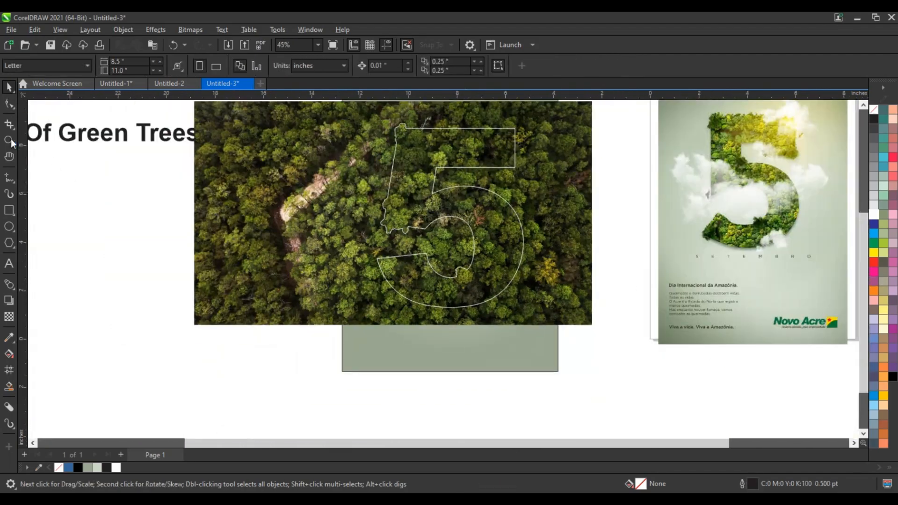
left_click_drag(380, 127, 573, 207)
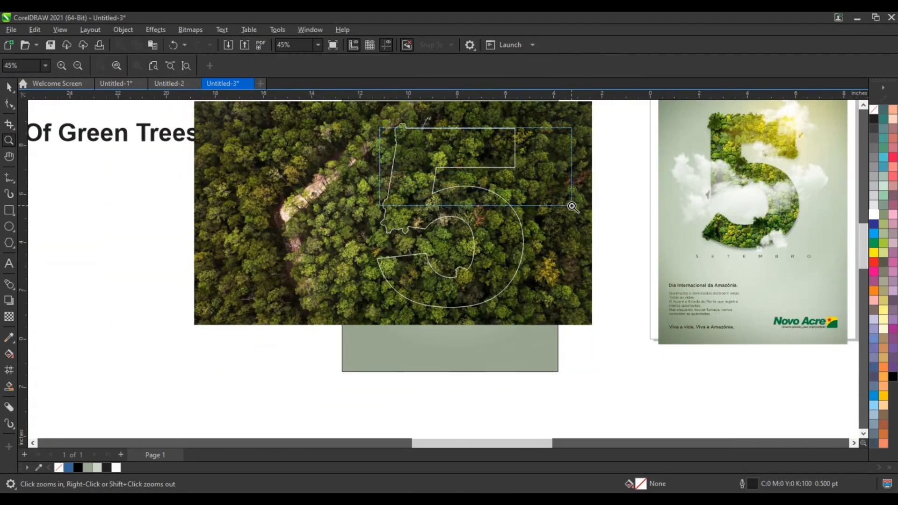
left_click_drag(249, 194, 736, 349)
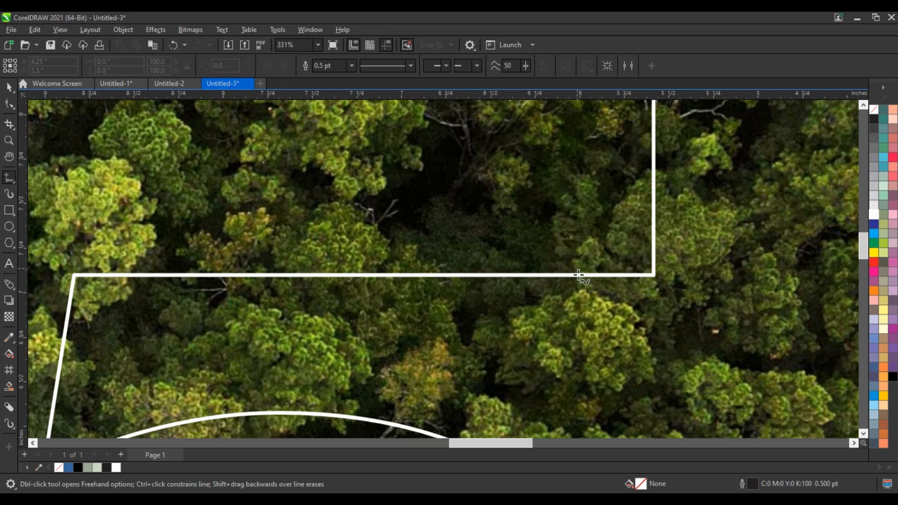
left_click_drag(622, 298, 644, 298)
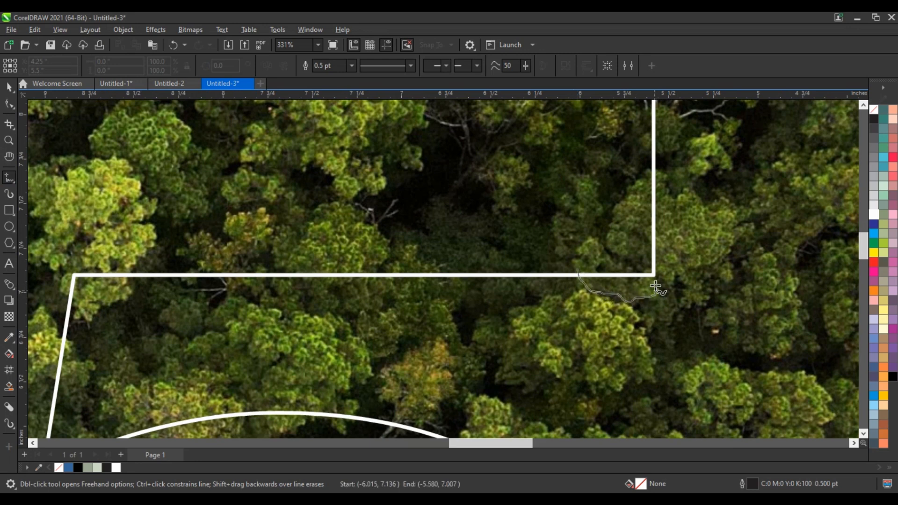
left_click_drag(680, 262, 685, 251)
left_click_drag(647, 172, 577, 268)
left_click(9, 87)
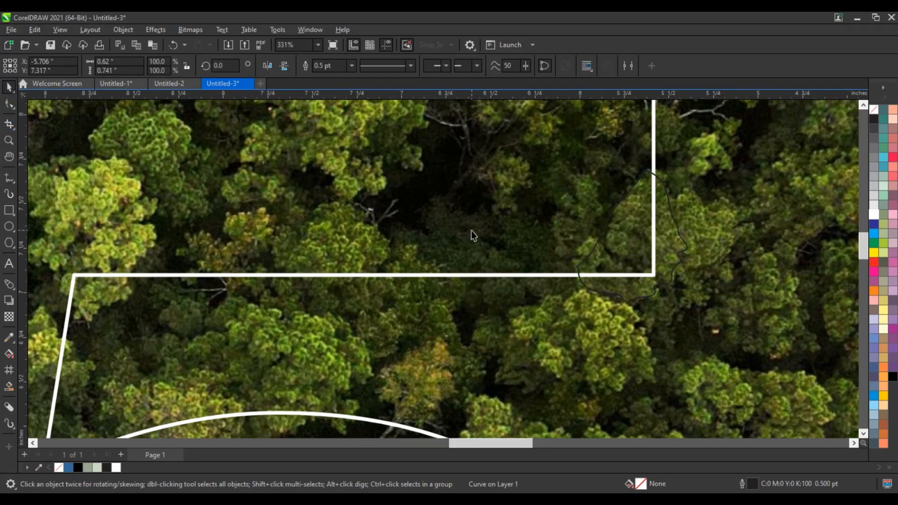
key("ctrl+a")
left_click(328, 67)
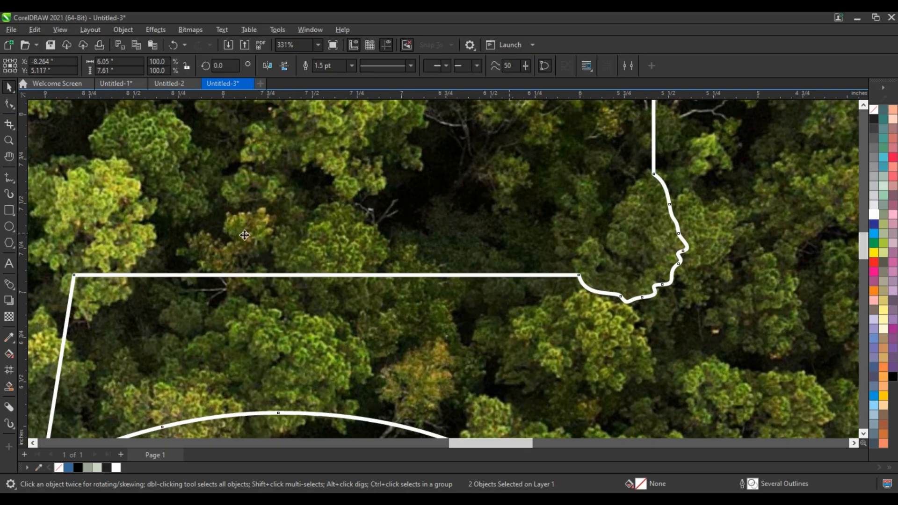
Step: Trace a freehand treetop shape about 0.41 by 0.33 inches at the inner corner below the 5's top bar and weld it to the 5
mouse_move(62, 295)
left_mouse_down()
mouse_move(84, 319)
mouse_move(127, 297)
left_mouse_up()
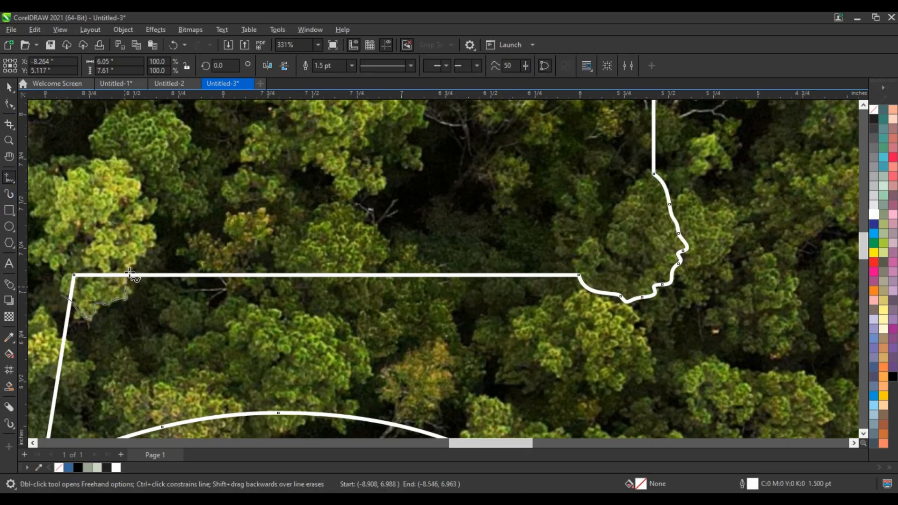
left_click_drag(66, 303, 64, 302)
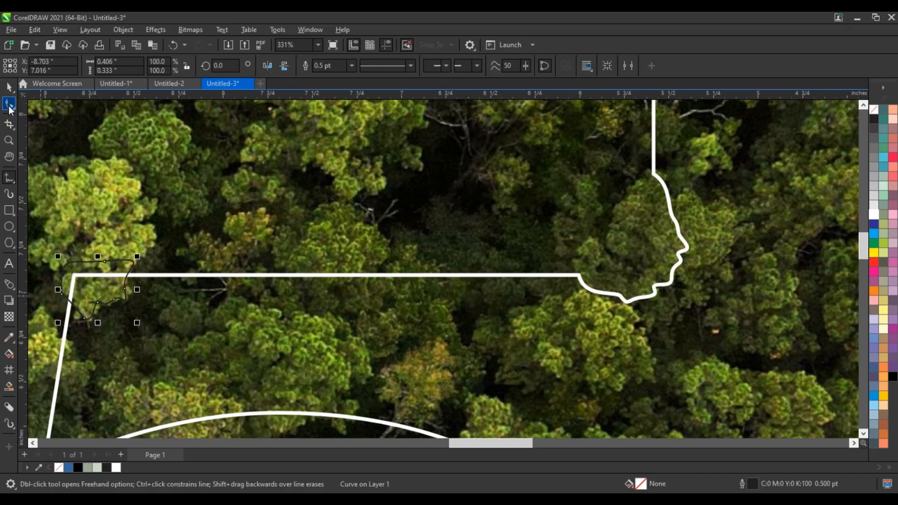
key("space")
key("ctrl+a")
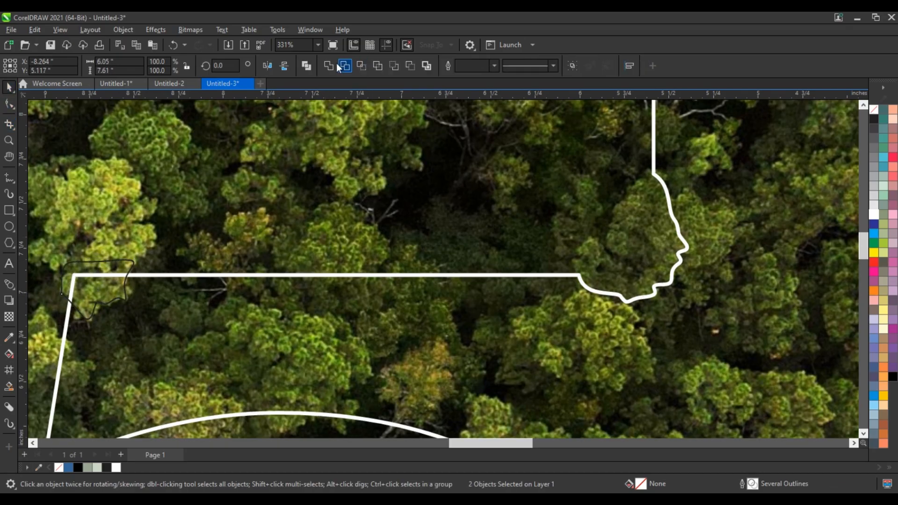
left_click(329, 66)
scroll(389, 280, "down", 5)
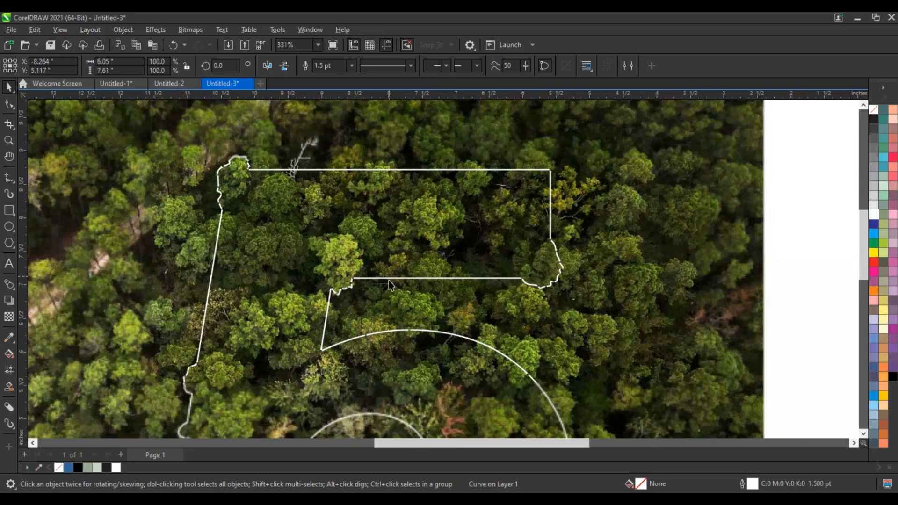
Step: Trace a freehand treetop shape about 2.83 by 0.27 inches along the top edge of the 5's bar and weld it to the 5
scroll(410, 276, "down", 3)
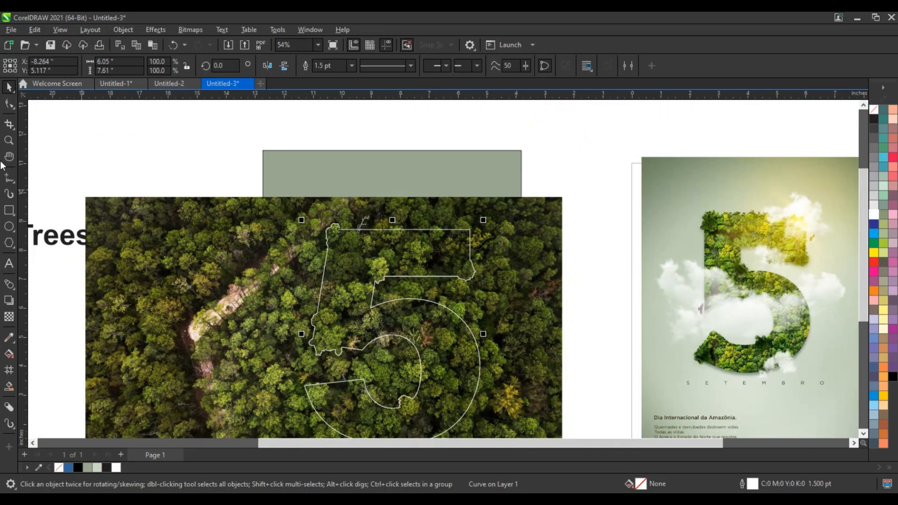
left_click(9, 141)
left_click_drag(304, 213, 534, 304)
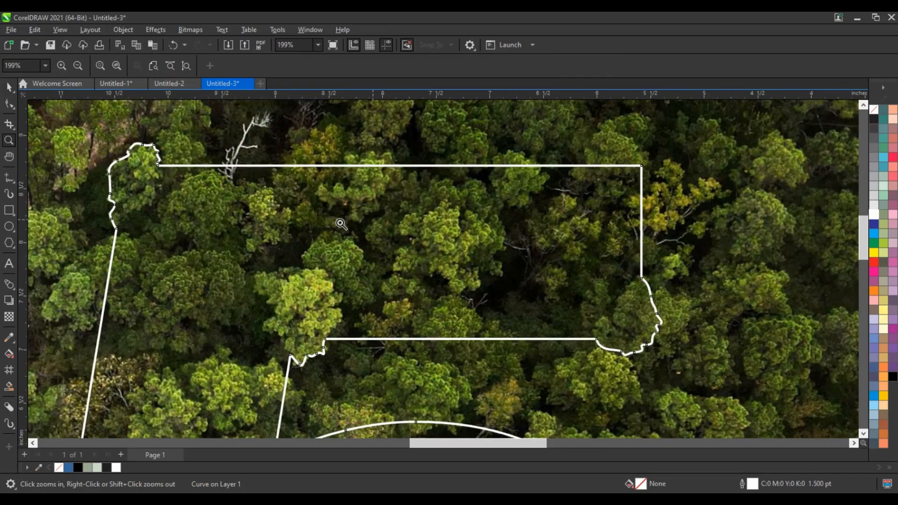
left_click(410, 192)
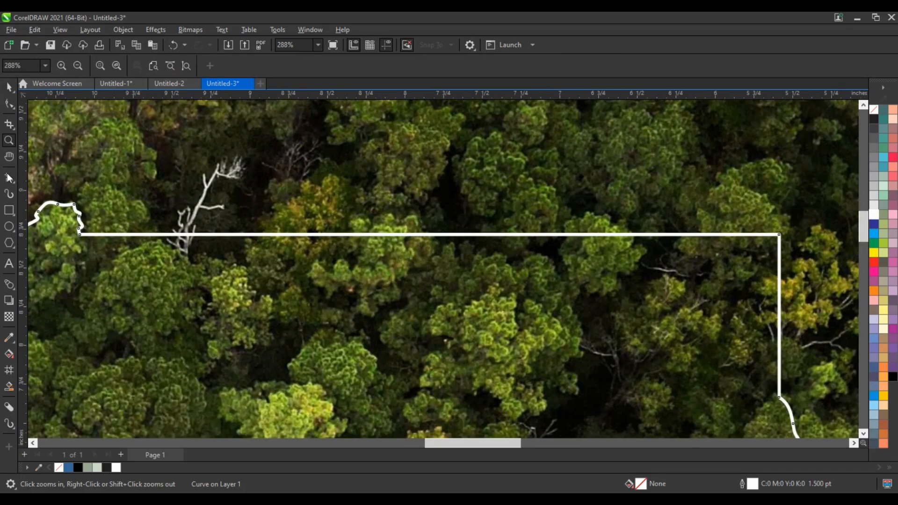
key("F5")
mouse_move(634, 243)
left_mouse_down()
mouse_move(584, 226)
mouse_move(534, 240)
mouse_move(428, 239)
mouse_move(390, 226)
mouse_move(210, 244)
mouse_move(213, 264)
mouse_move(546, 265)
mouse_move(635, 244)
left_mouse_up()
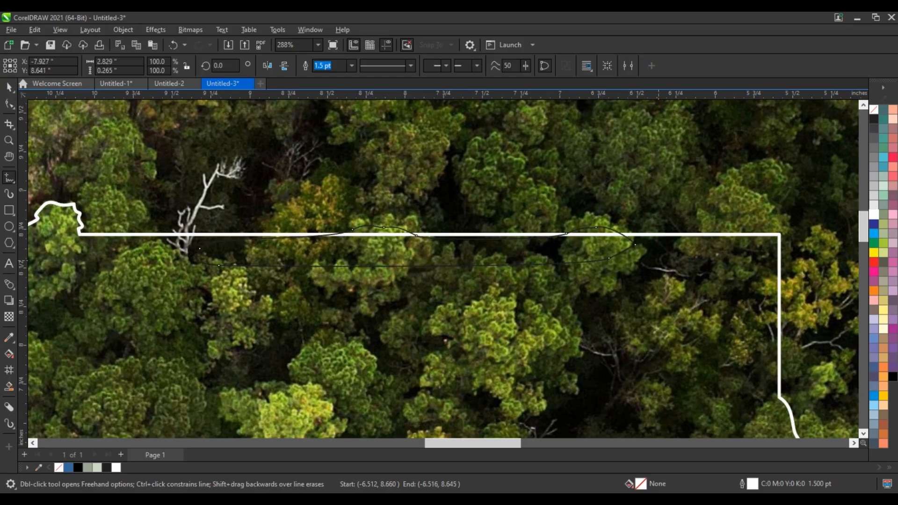
key("space")
left_click(357, 235, "shift")
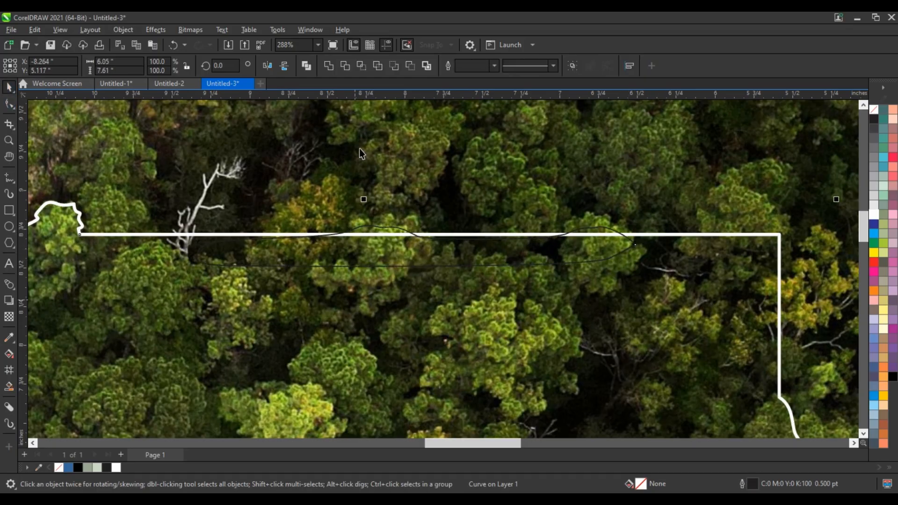
left_click(332, 66)
scroll(471, 221, "down", 5)
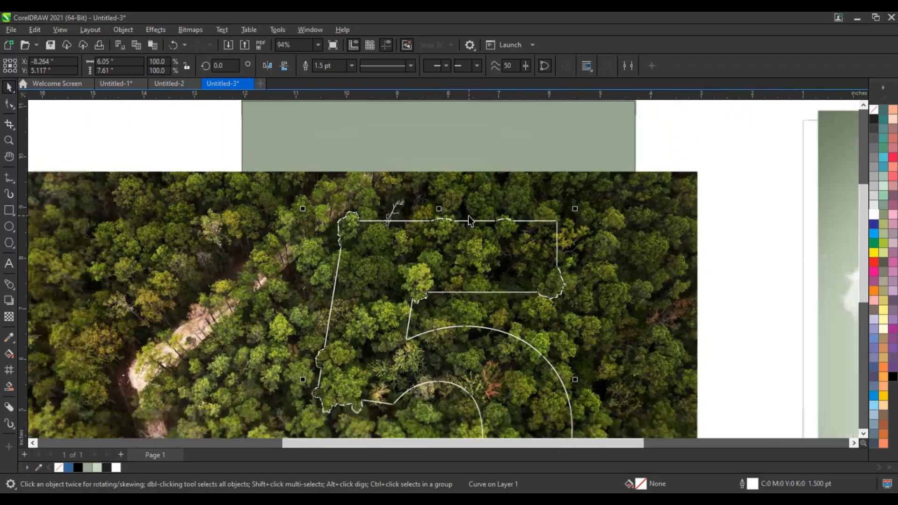
scroll(470, 220, "down", 2)
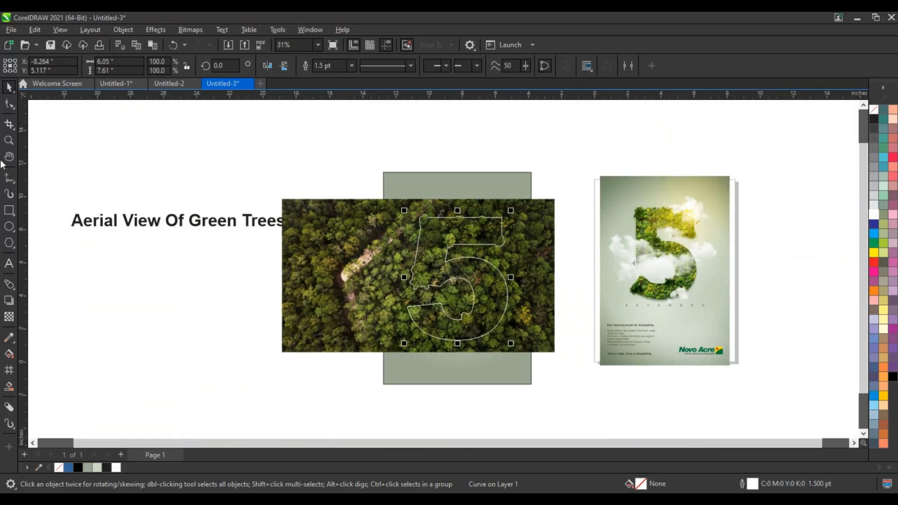
Step: Trace a small freehand treetop shape around the left tip of the 5's lower bowl and weld it to the 5
key("z")
left_click_drag(351, 272, 593, 368)
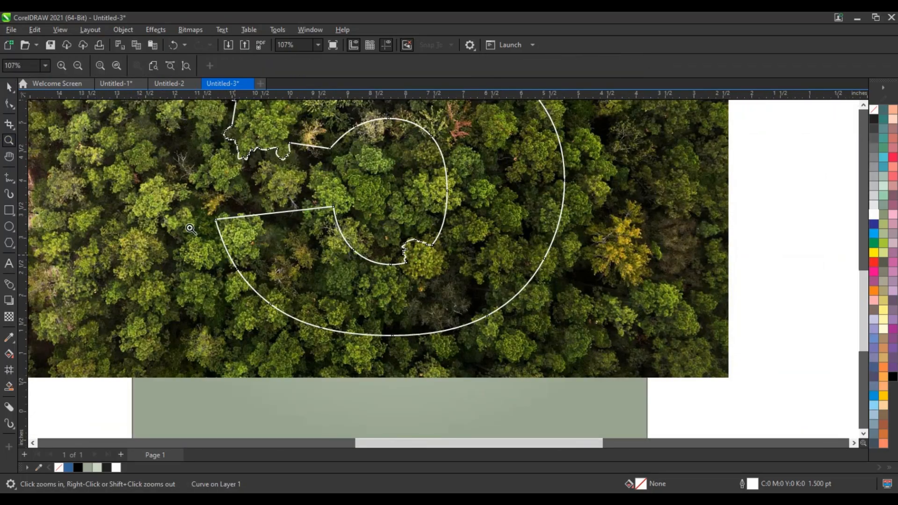
left_click_drag(162, 182, 583, 376)
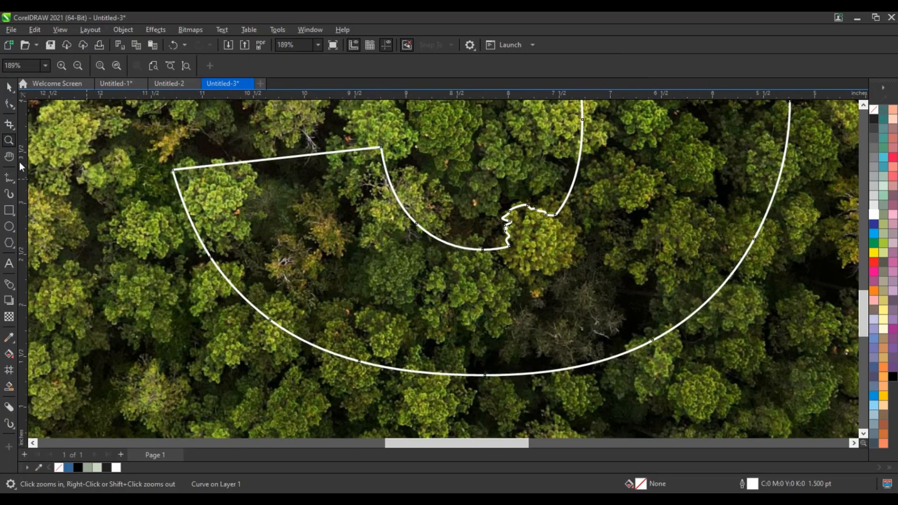
left_click(10, 178)
left_click(199, 164)
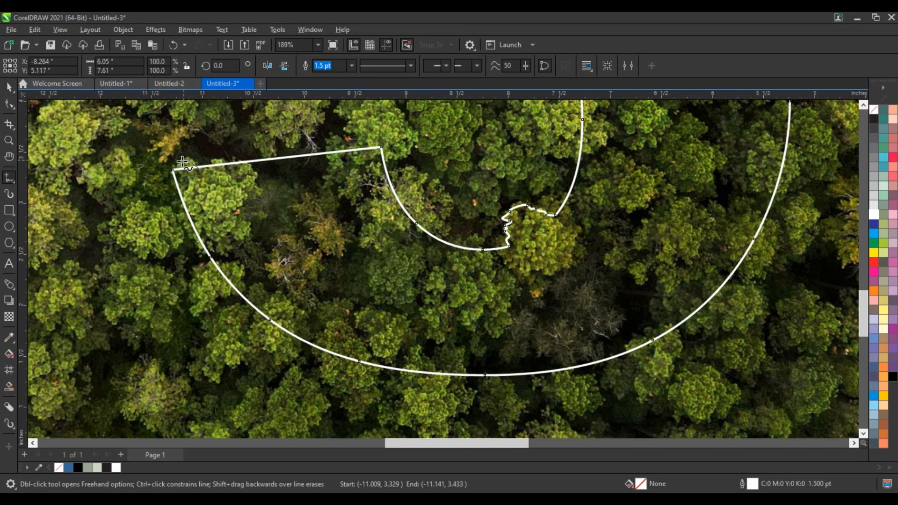
mouse_move(174, 188)
left_mouse_down()
mouse_move(196, 241)
mouse_move(220, 252)
mouse_move(227, 214)
mouse_move(202, 171)
left_mouse_up()
key("space")
key("ctrl+a")
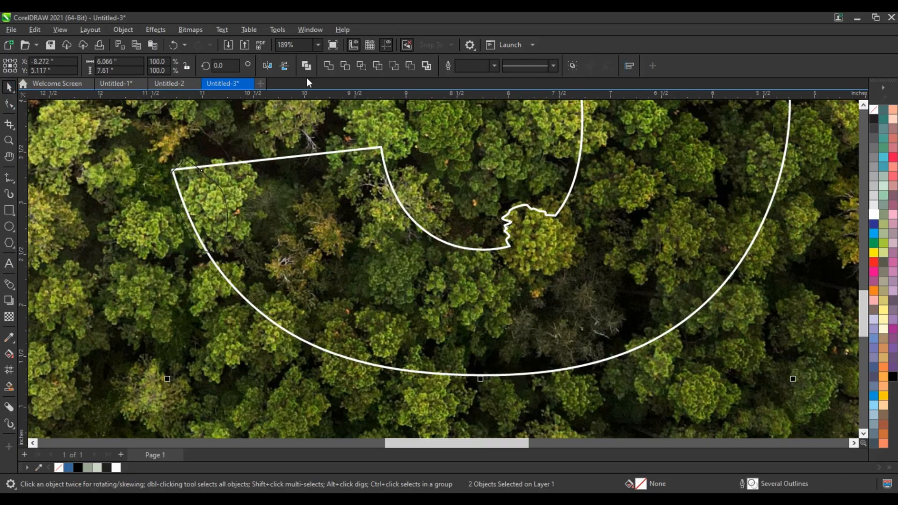
left_click(327, 68)
scroll(386, 256, "down", 5)
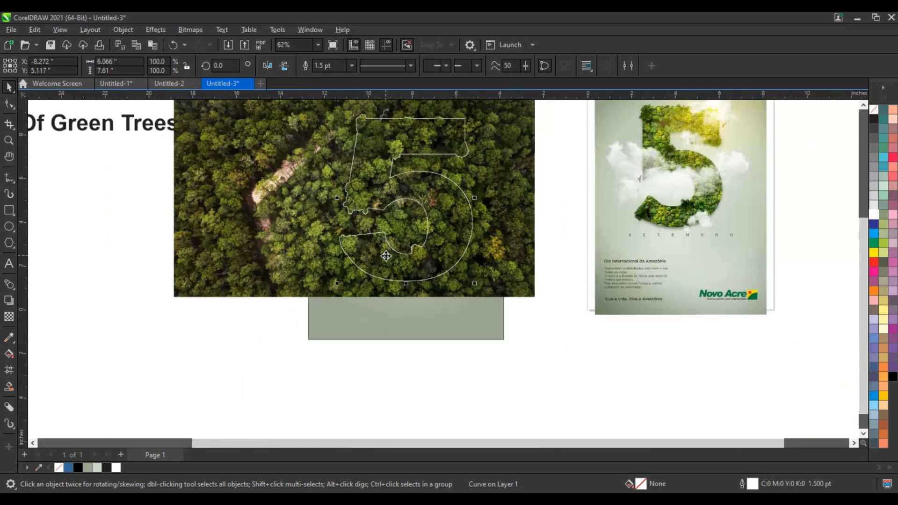
scroll(386, 256, "down", 4)
left_click(417, 327)
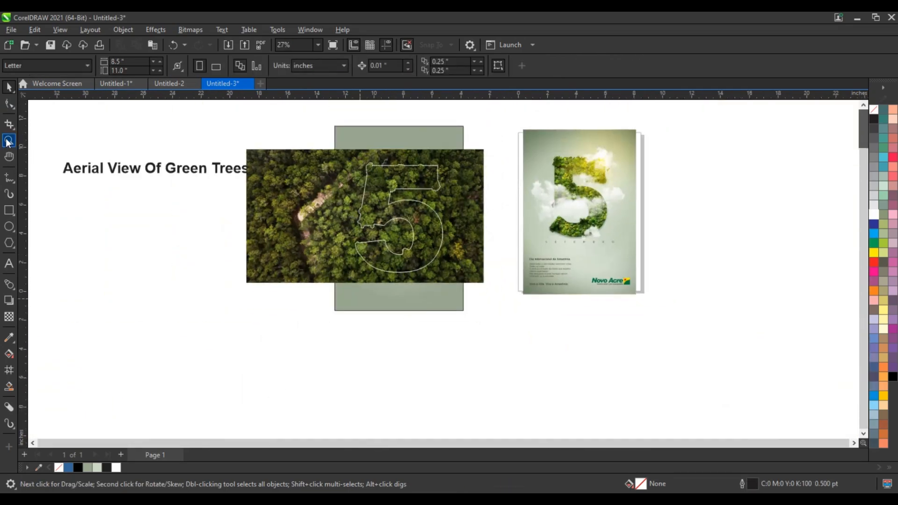
Step: PowerClip the forest photo inside the outline of the 5
left_click(8, 141)
left_click_drag(306, 124, 654, 310)
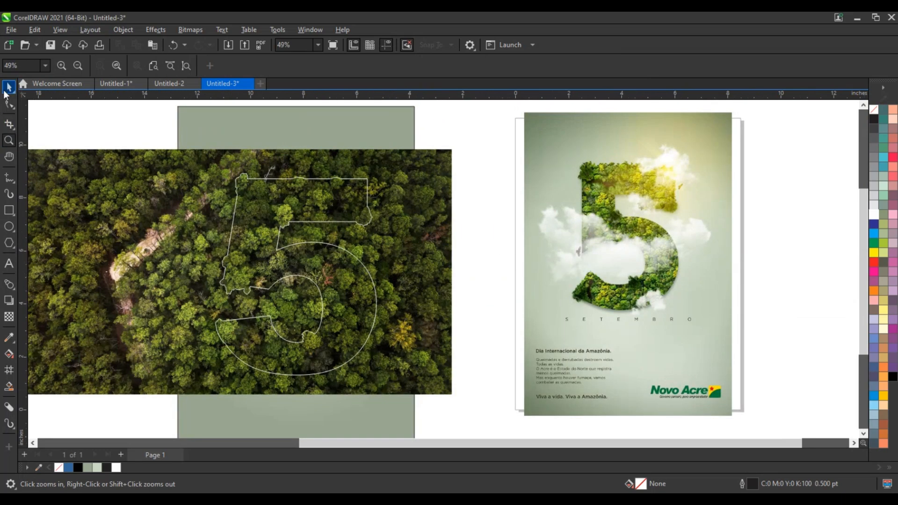
left_click(8, 88)
right_click(423, 190)
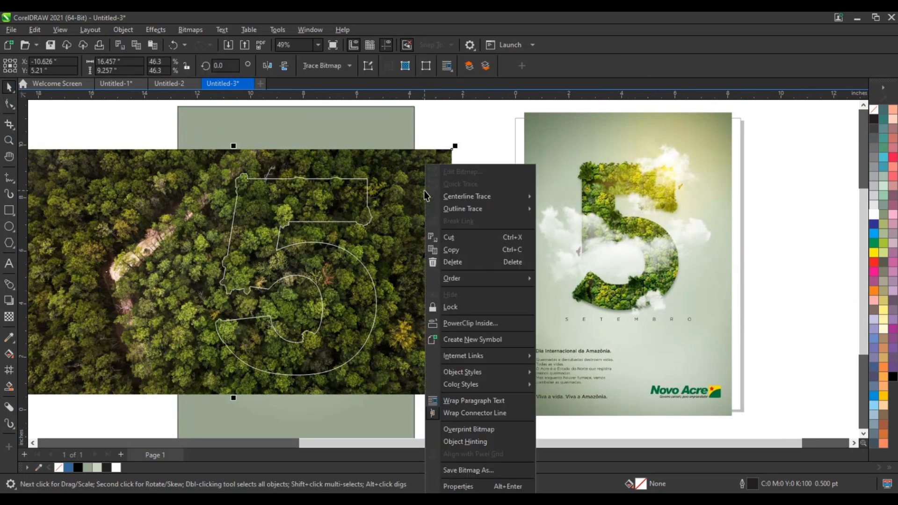
left_click(465, 323)
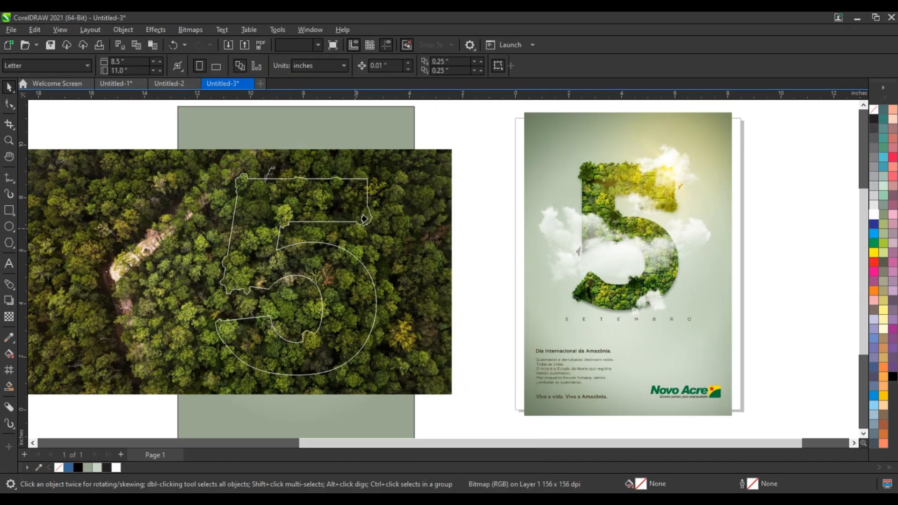
left_click(365, 219)
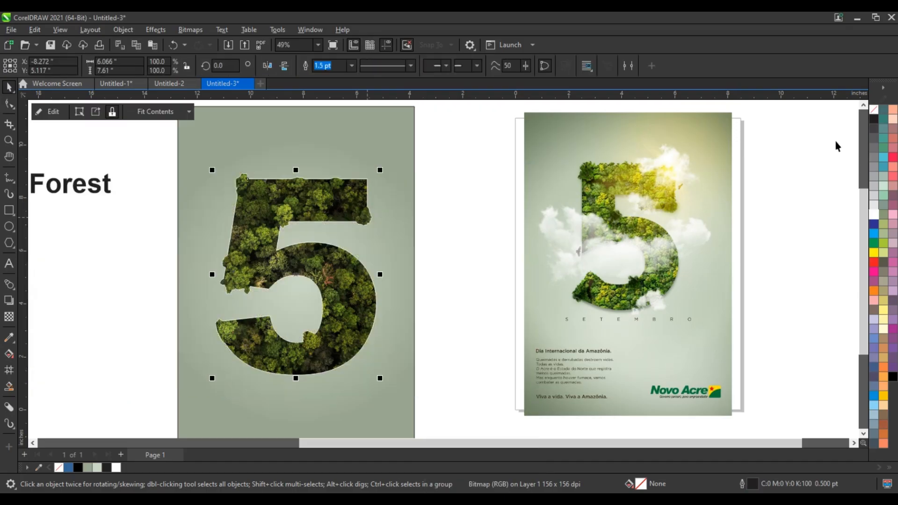
Step: Remove the outline color from the forest-filled 5 and deselect it
right_click(872, 108)
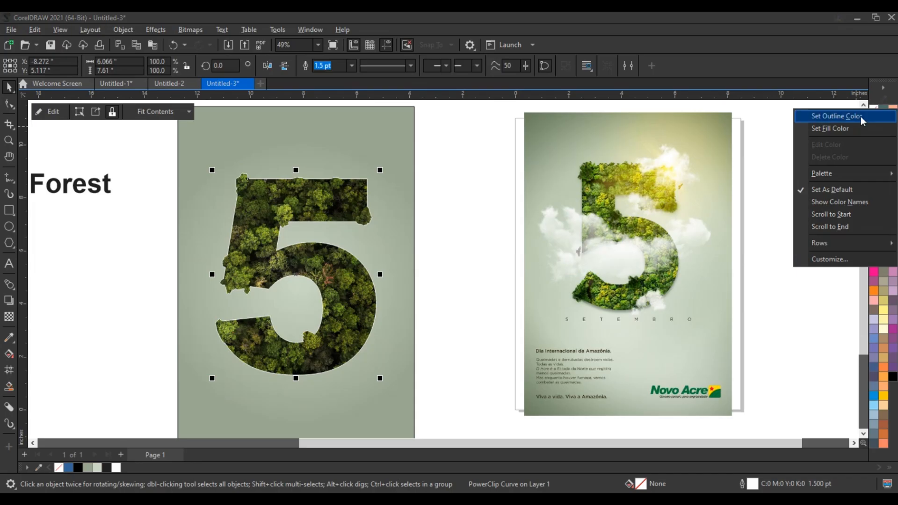
left_click(861, 117)
left_click(424, 296)
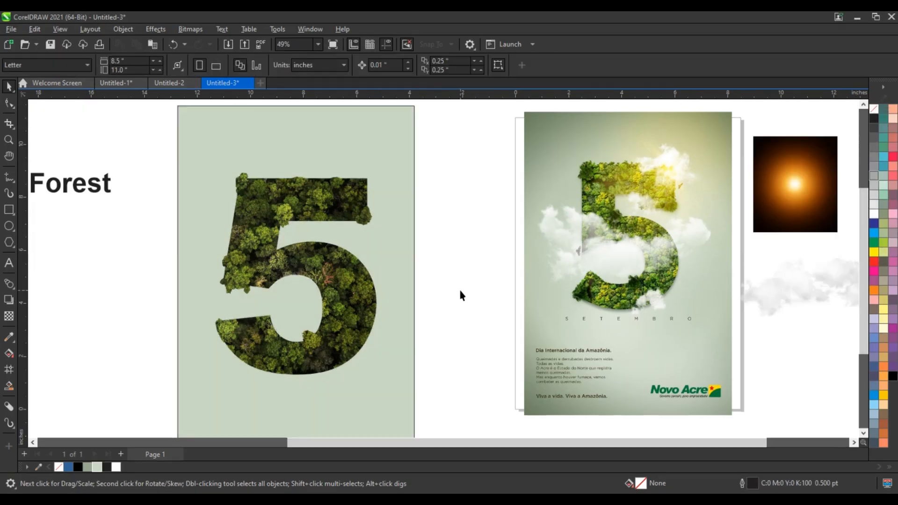
Step: Add a drop shadow to the 5, offset 0.093 and -0.14 inches, with its opacity raised to 67
left_click(361, 300)
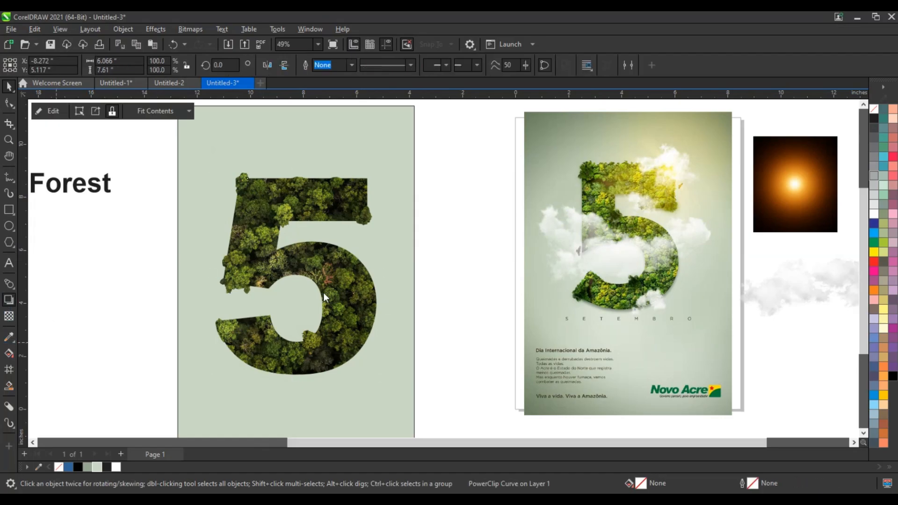
left_click_drag(324, 293, 366, 379)
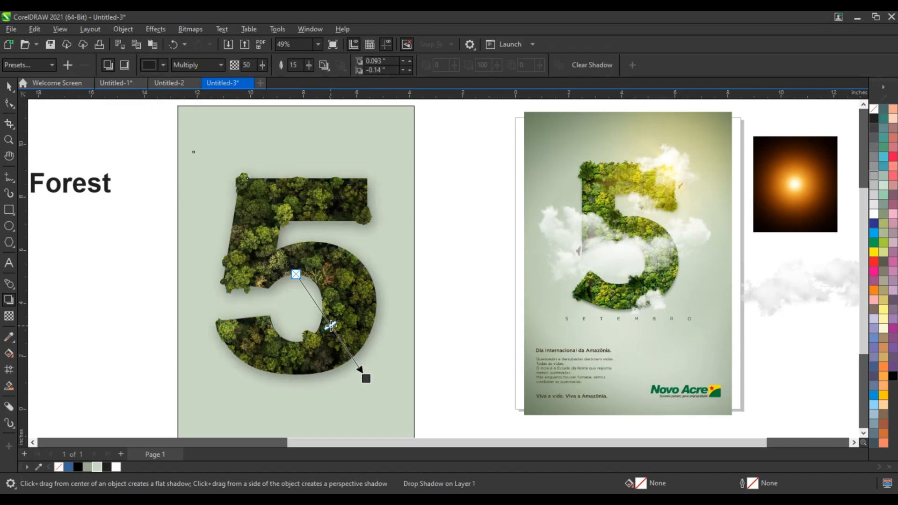
left_click_drag(331, 326, 343, 342)
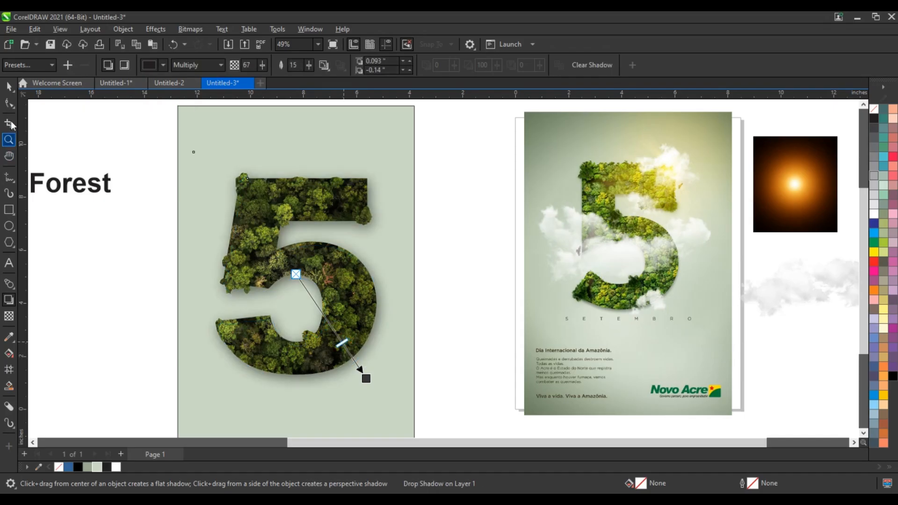
Step: Break the drop shadow apart from the 5 and deselect the objects
left_click(10, 89)
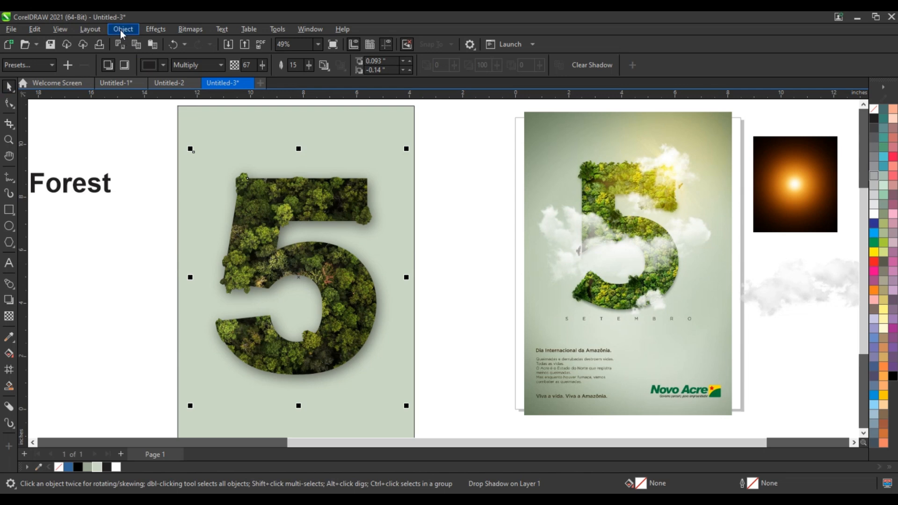
left_click(122, 30)
left_click(165, 284)
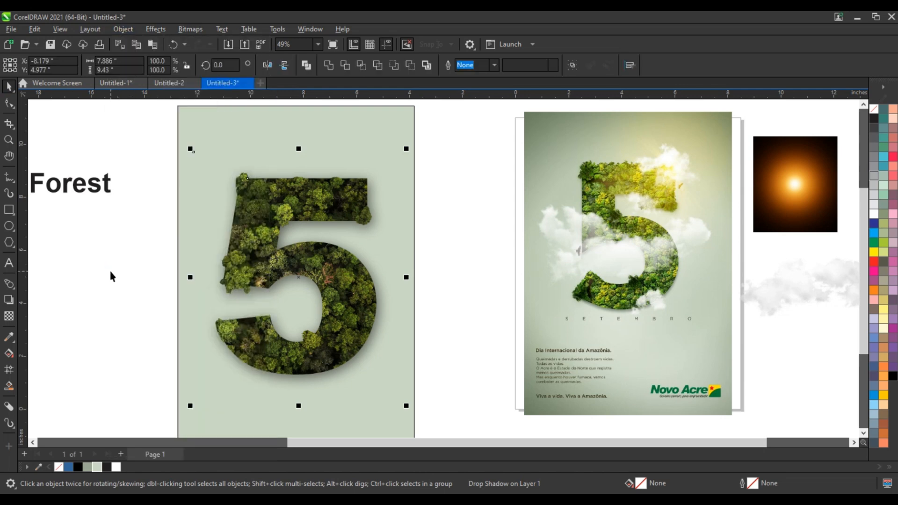
left_click(112, 277)
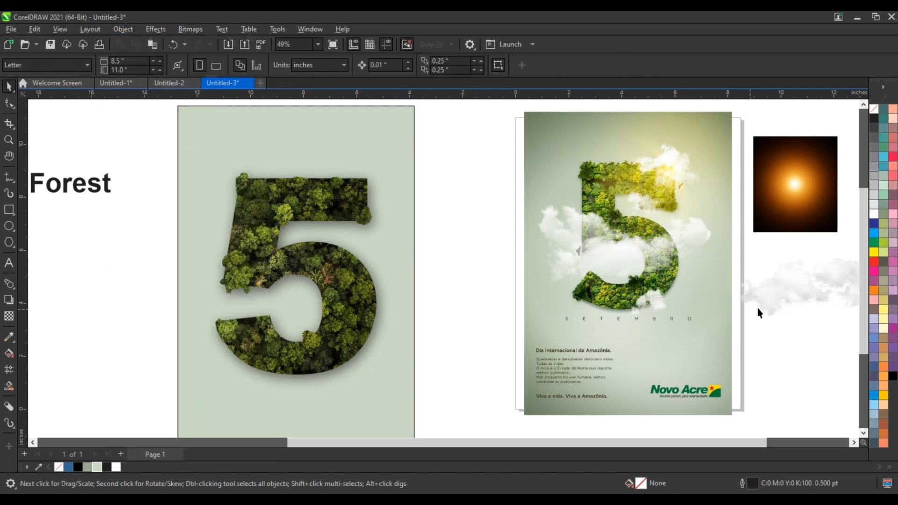
Step: Place the cloud image across the middle of the 5 and give it a uniform transparency of 21
left_click(771, 304)
left_click_drag(778, 300, 241, 285)
left_click_drag(317, 302, 310, 306)
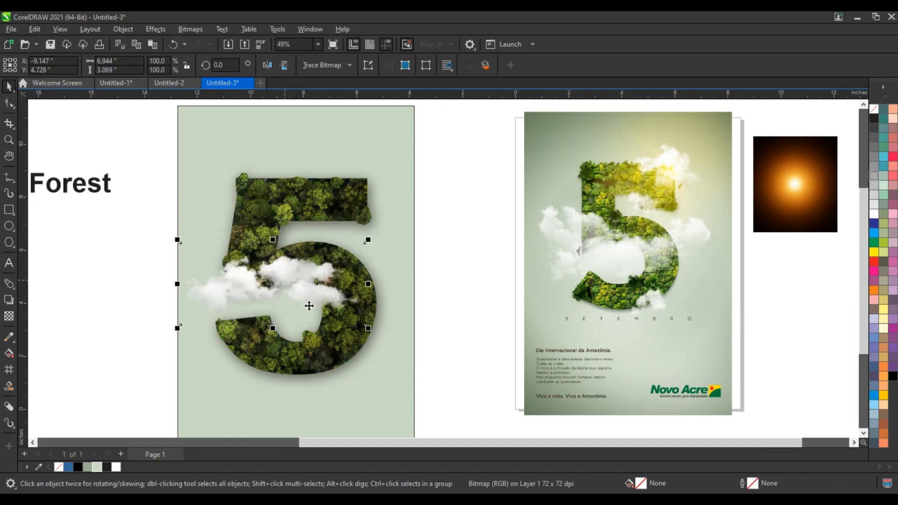
left_click(9, 316)
left_click(271, 336)
left_click_drag(269, 337, 254, 340)
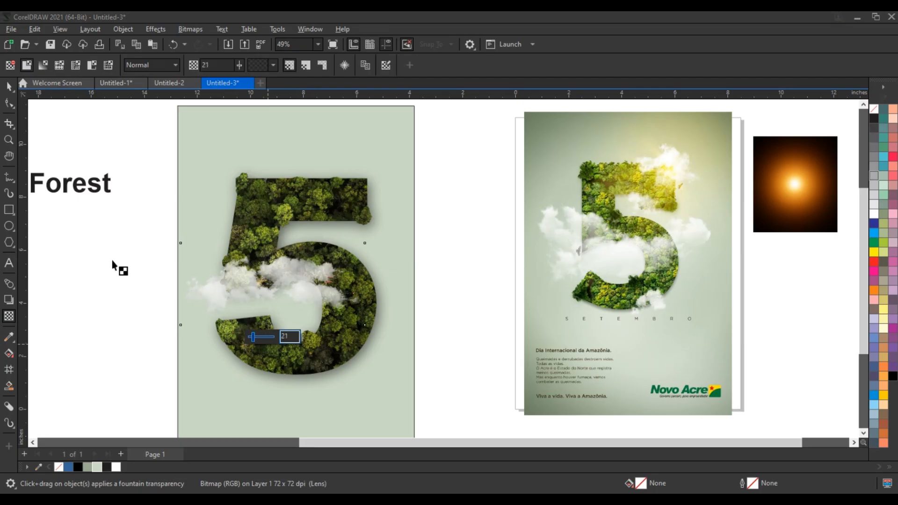
Step: Scale the cloud down to 82% and position it over the gap at the middle-left of the 5
left_click(8, 86)
left_click_drag(373, 327, 349, 333)
left_click_drag(281, 287, 282, 300)
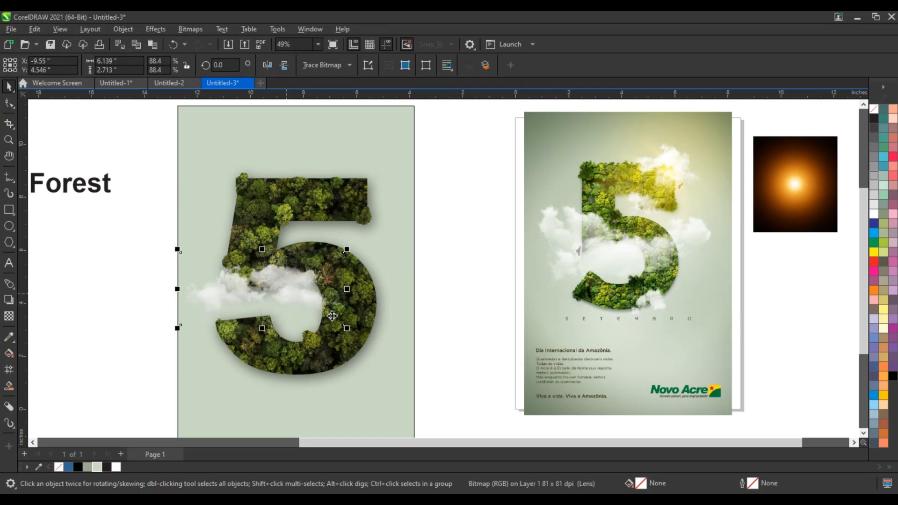
left_click_drag(347, 328, 335, 323)
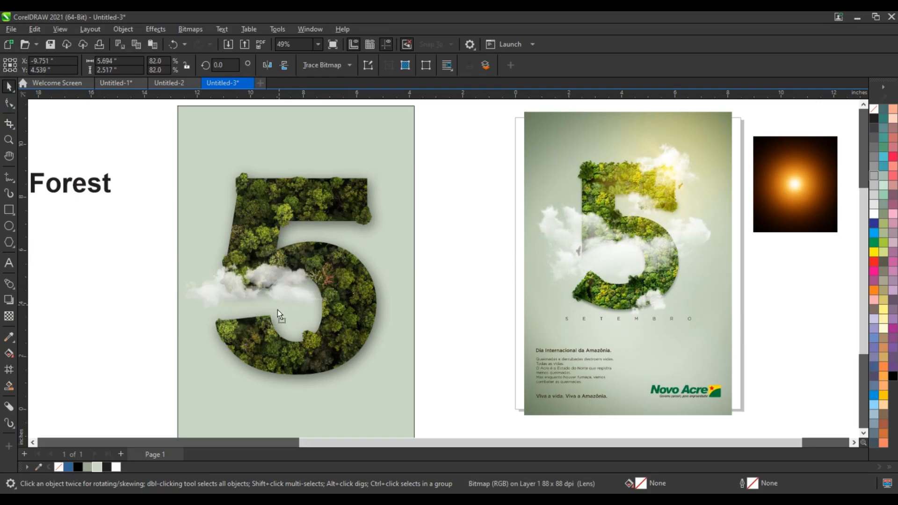
left_click_drag(288, 299, 284, 305)
Step: Set the middle cloud's uniform transparency to 36
left_click(9, 316)
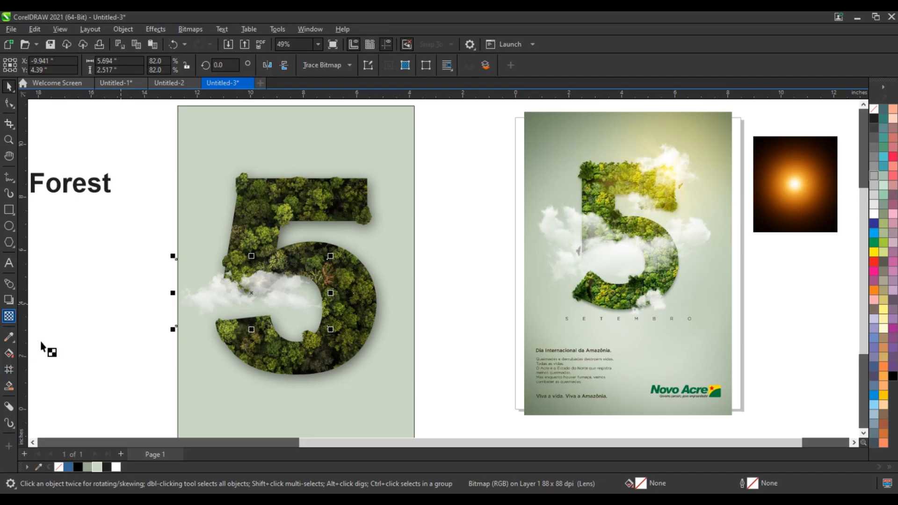
left_click_drag(231, 341, 237, 339)
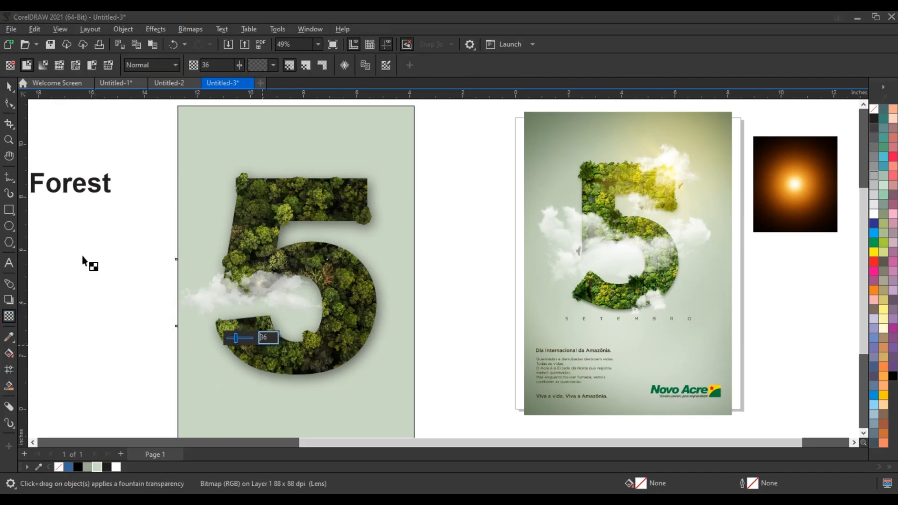
key("space")
Step: Duplicate the cloud onto the right end of the 5's top bar and mirror the copy horizontally
left_click_drag(300, 289, 397, 183)
left_click(269, 64)
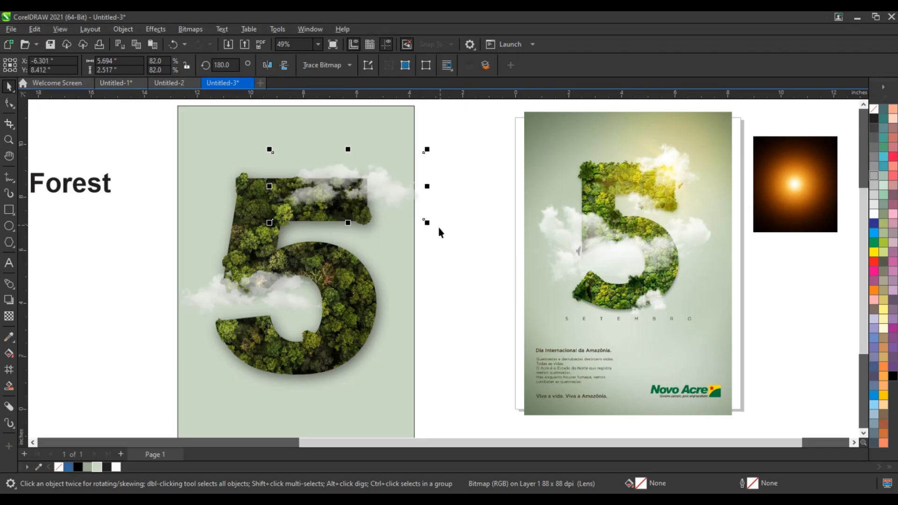
Step: Place a smaller cloud copy scaled to 50.9% on the right edge of the 5's bowl and set its transparency to 11
left_click_drag(427, 222, 395, 291)
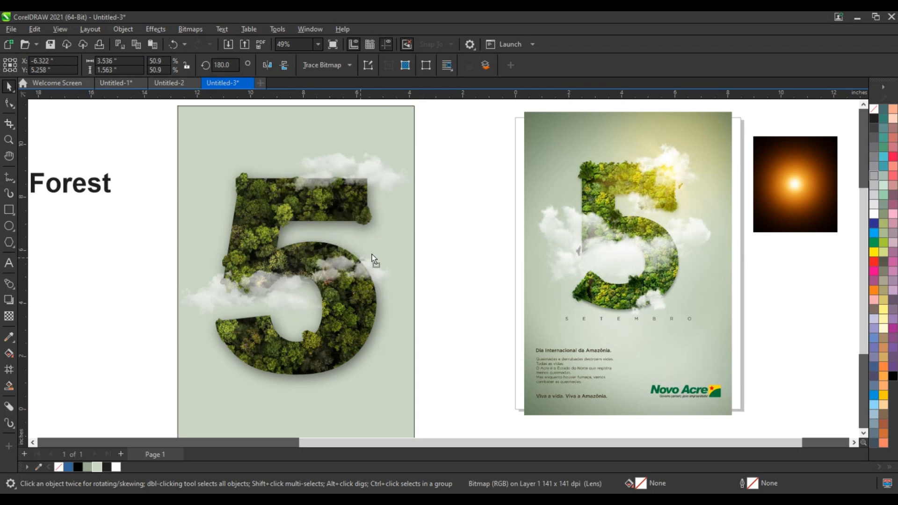
left_click_drag(372, 254, 385, 250)
left_click(9, 316)
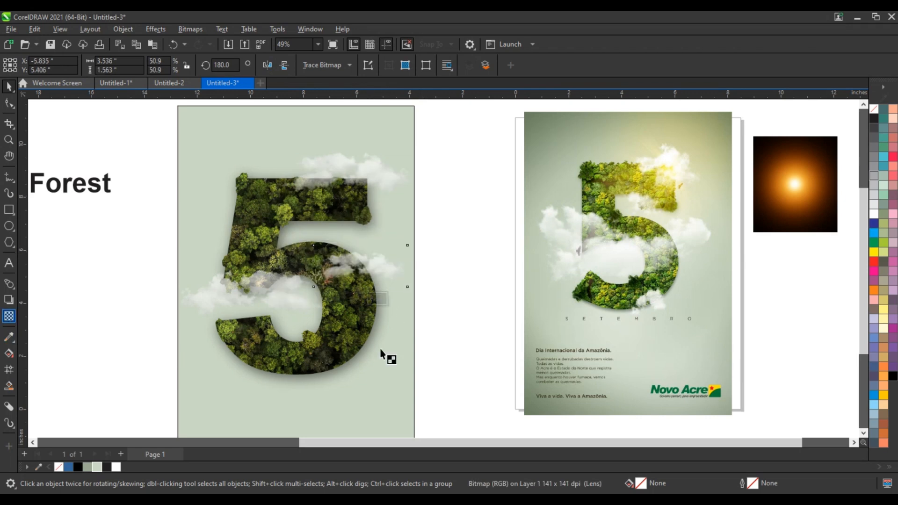
left_click_drag(344, 298, 339, 300)
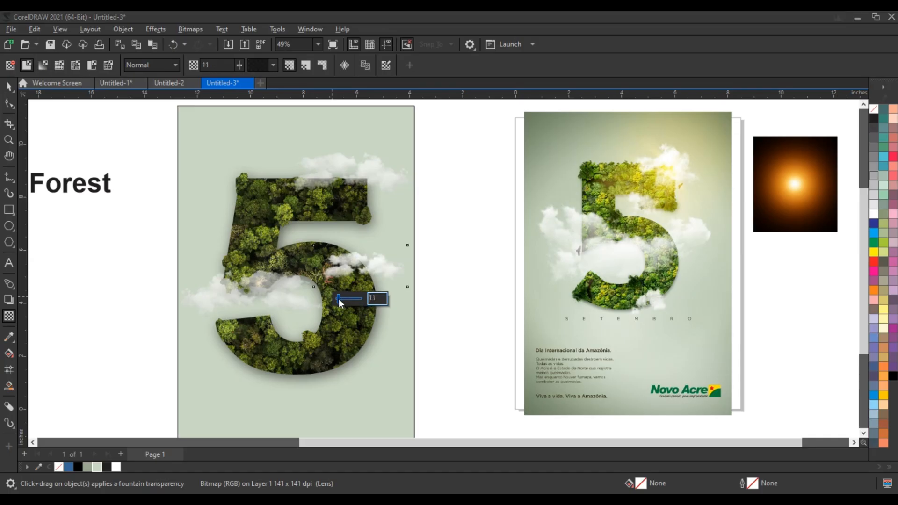
Step: Move the orange sun-glow image onto the 5's top bar and set its merge mode to Screen
left_click(9, 87)
left_click(770, 189)
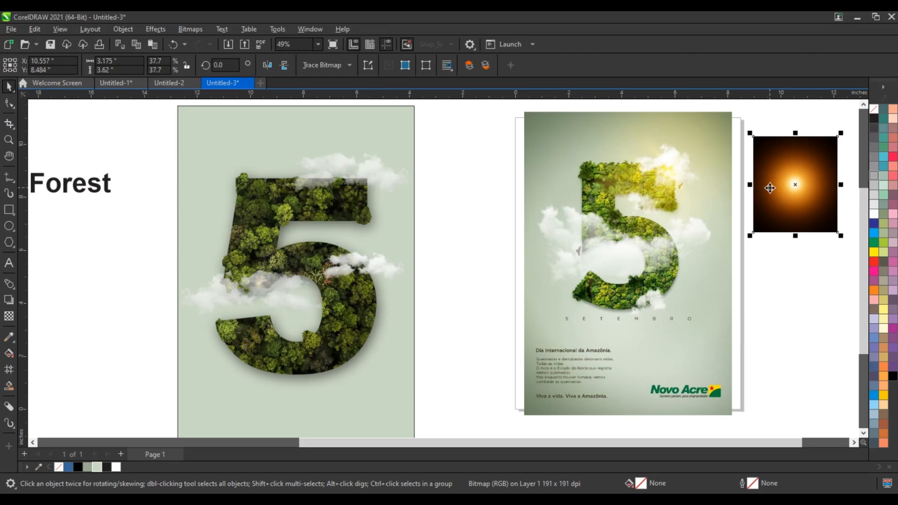
left_click_drag(770, 188, 301, 213)
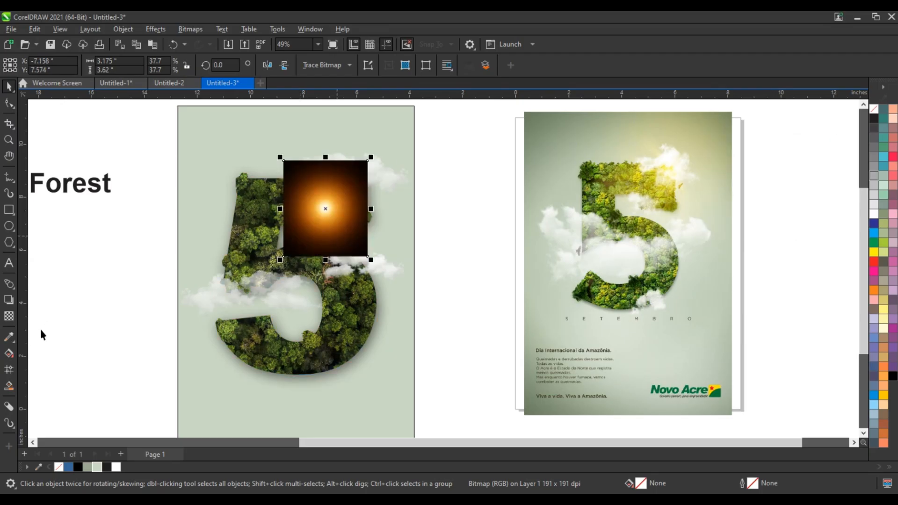
left_click(8, 321)
left_click(145, 68)
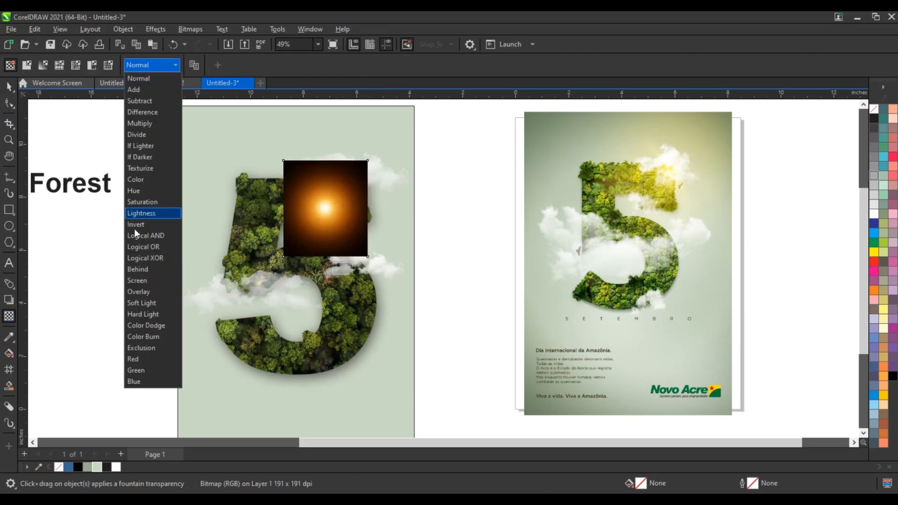
left_click(137, 279)
key("space")
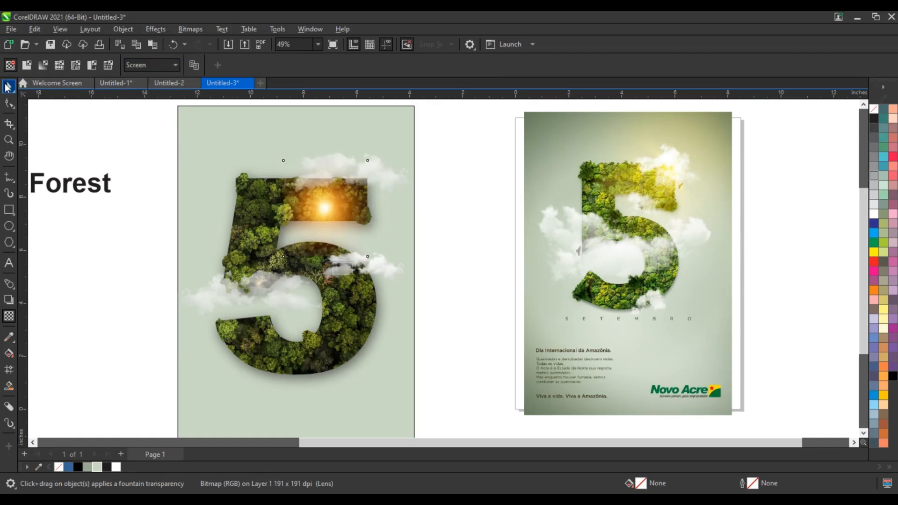
Step: Enlarge the glow image to 76.4% and centre its light on the right end of the 5's top bar
left_click_drag(371, 157, 456, 58)
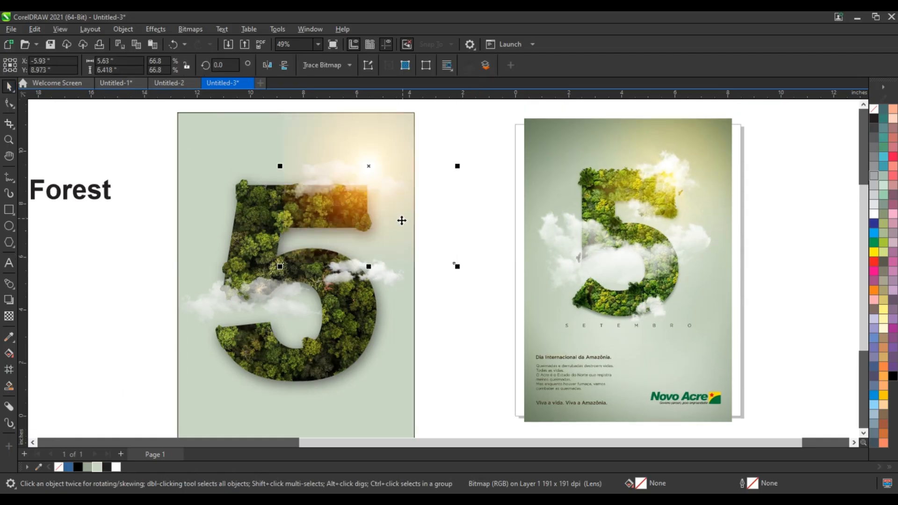
left_click_drag(394, 240, 415, 232)
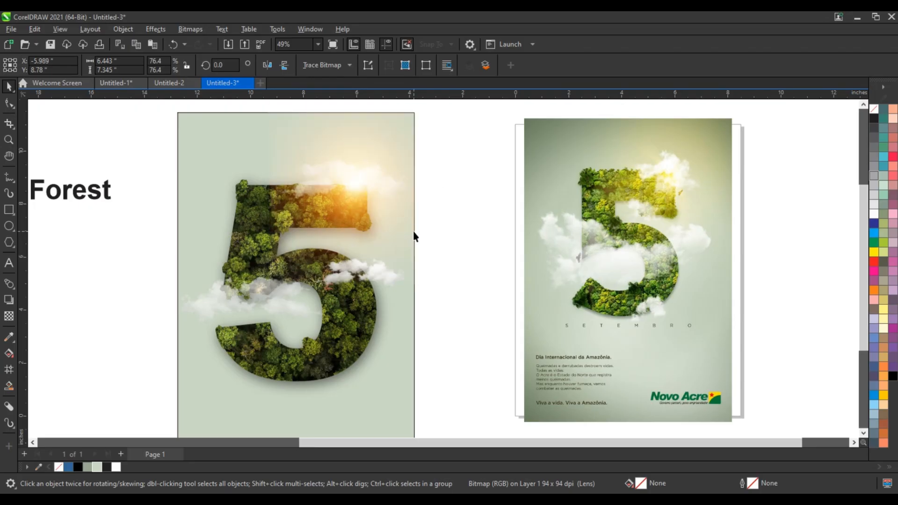
key("Escape")
Step: Open the 5's PowerClip contents for editing and select the forest photo inside it
left_click(387, 262)
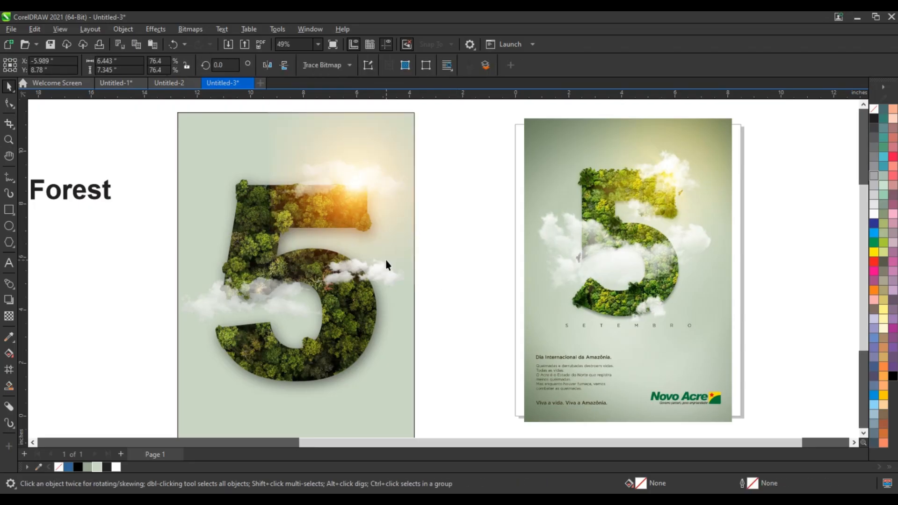
left_click(302, 369)
right_click(303, 368)
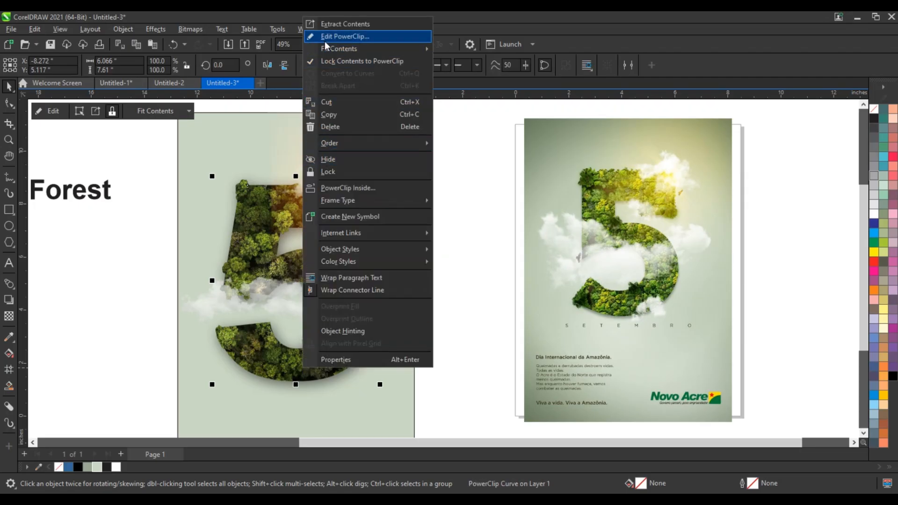
left_click(325, 39)
left_click(257, 207)
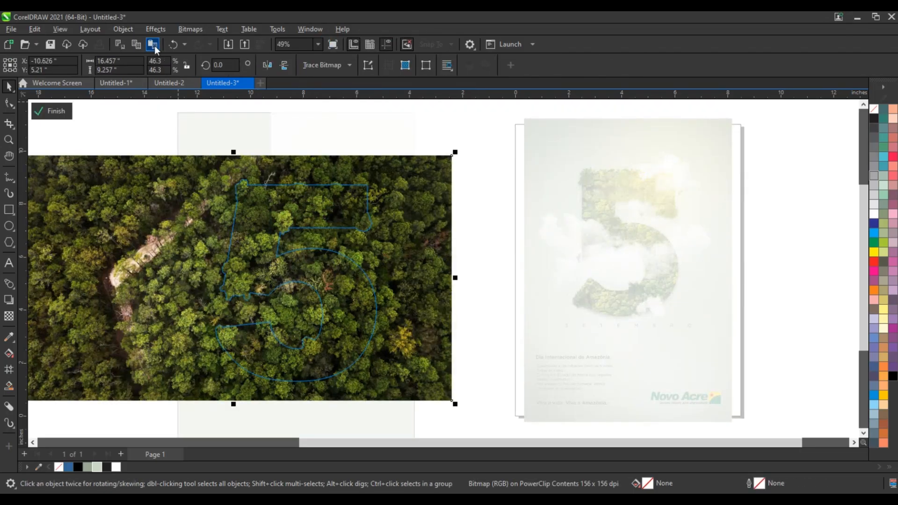
Step: Adjust the forest photo's brightness to 14 and its contrast to 35
left_click(152, 30)
mouse_move(164, 56)
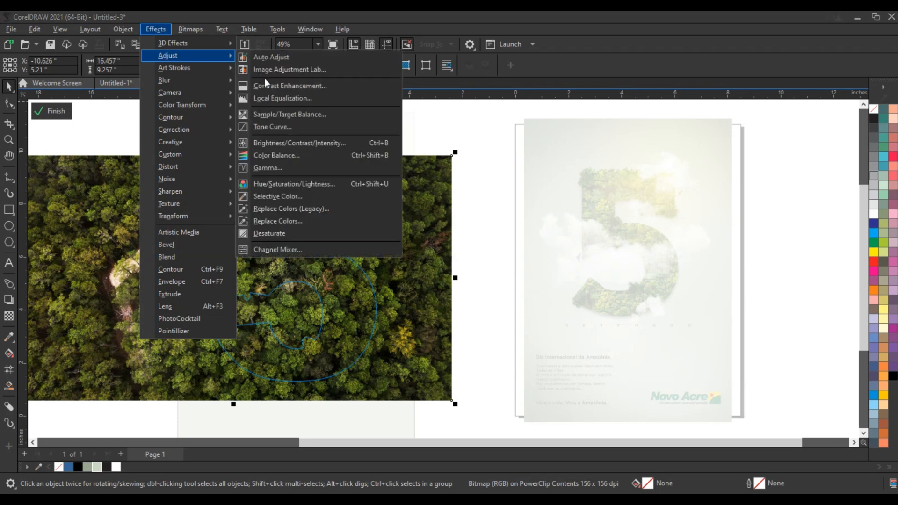
left_click(283, 143)
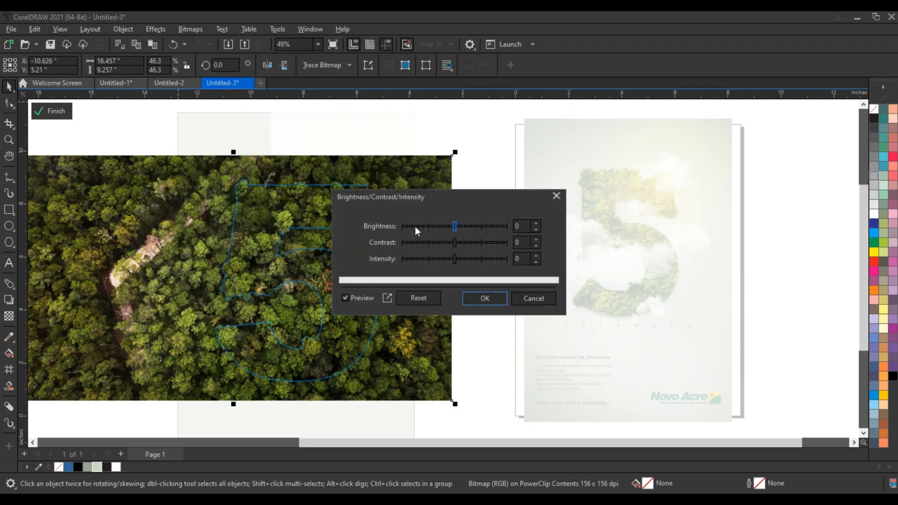
left_click(462, 226)
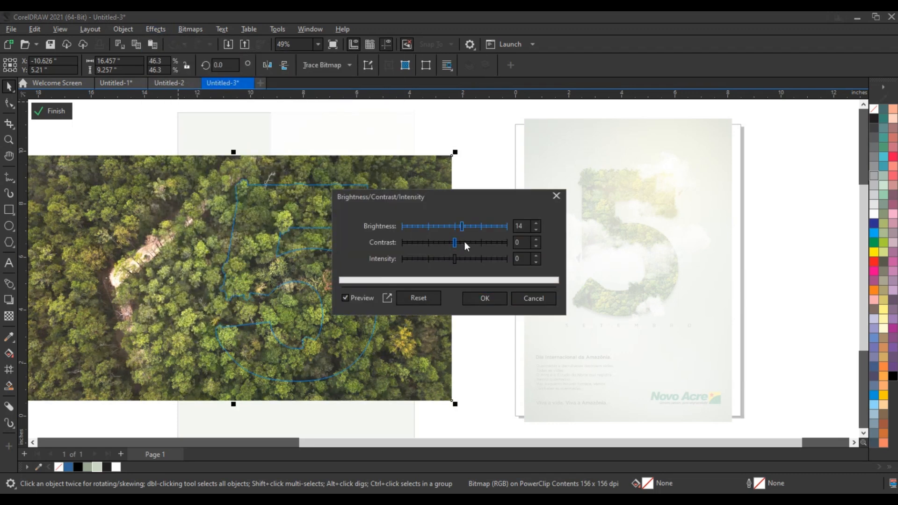
left_click(464, 242)
left_click_drag(465, 242, 473, 242)
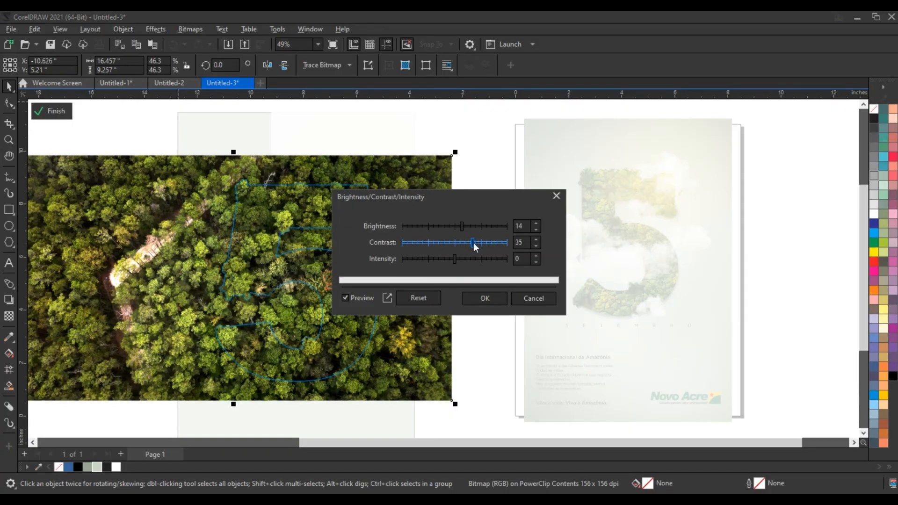
left_click(484, 299)
Step: Set the forest photo's Magenta–Green color balance to 23 and finish editing the PowerClip
left_click(157, 31)
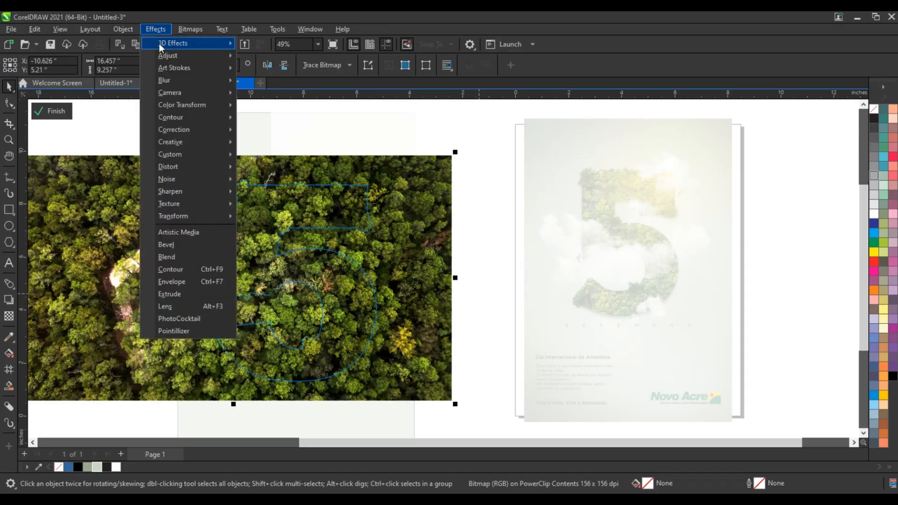
mouse_move(165, 56)
left_click(288, 155)
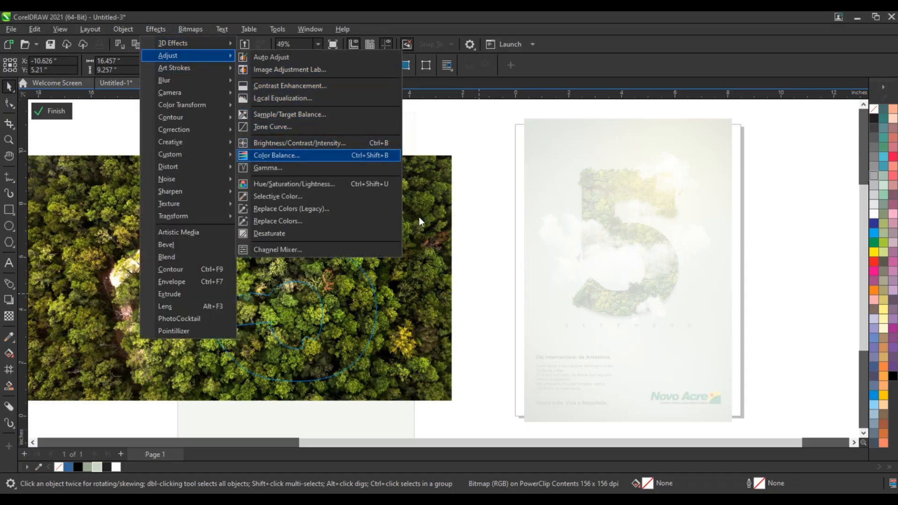
left_click_drag(467, 162, 578, 163)
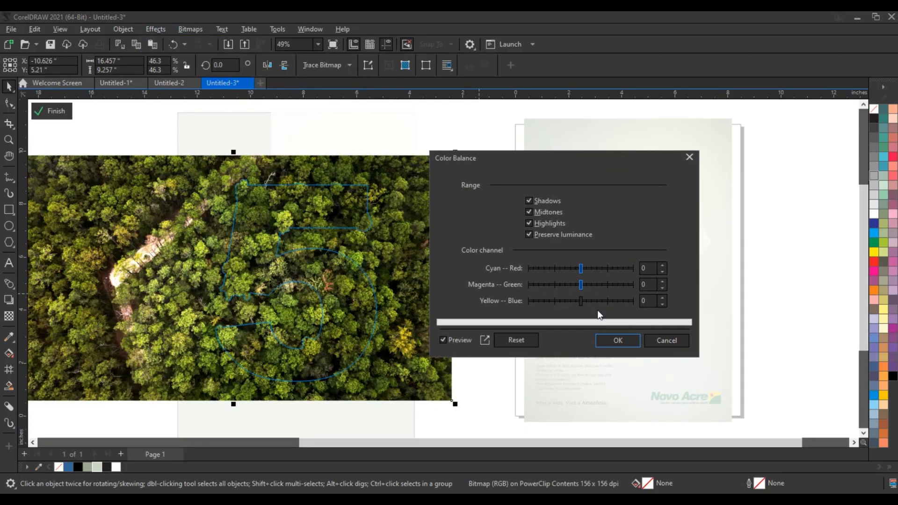
left_click_drag(580, 285, 593, 285)
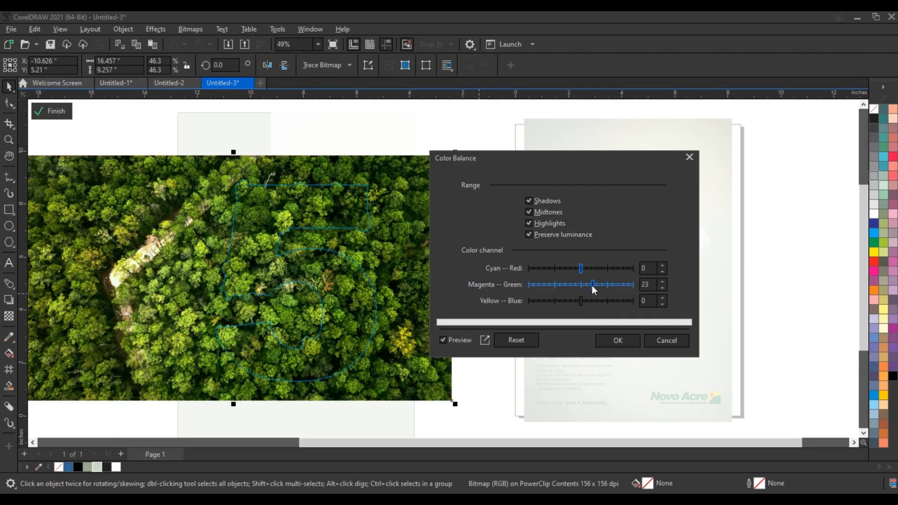
left_click(615, 339)
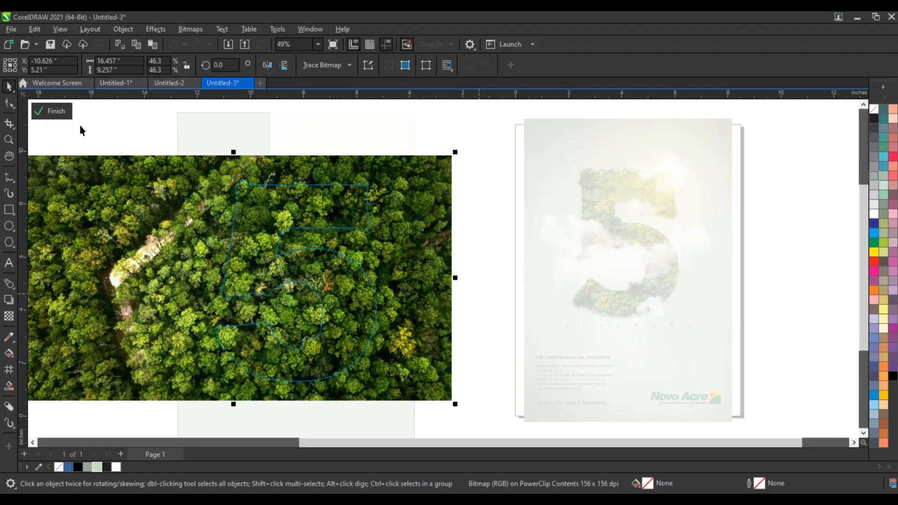
left_click(56, 112)
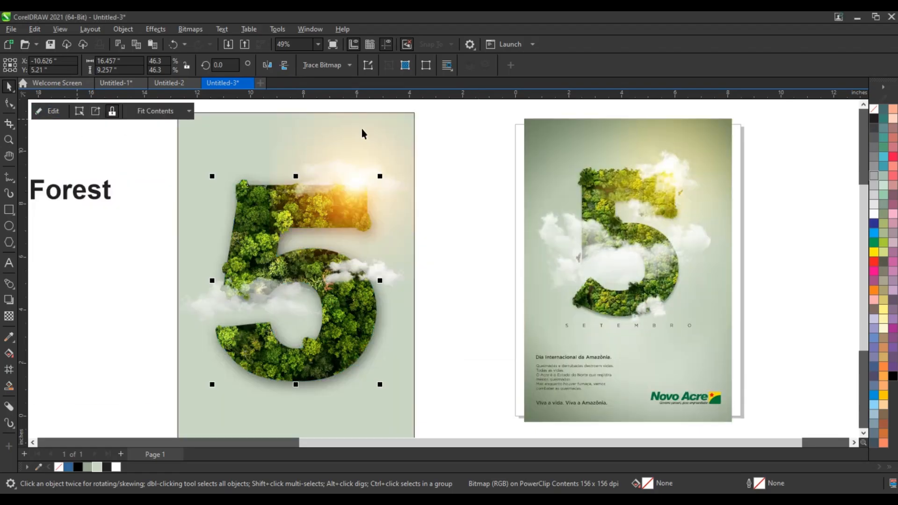
left_click(448, 121)
Step: Apply an elliptical fountain fill to the poster's background rectangle, with white in the centre and the pale green outside
scroll(443, 215, "down", 2)
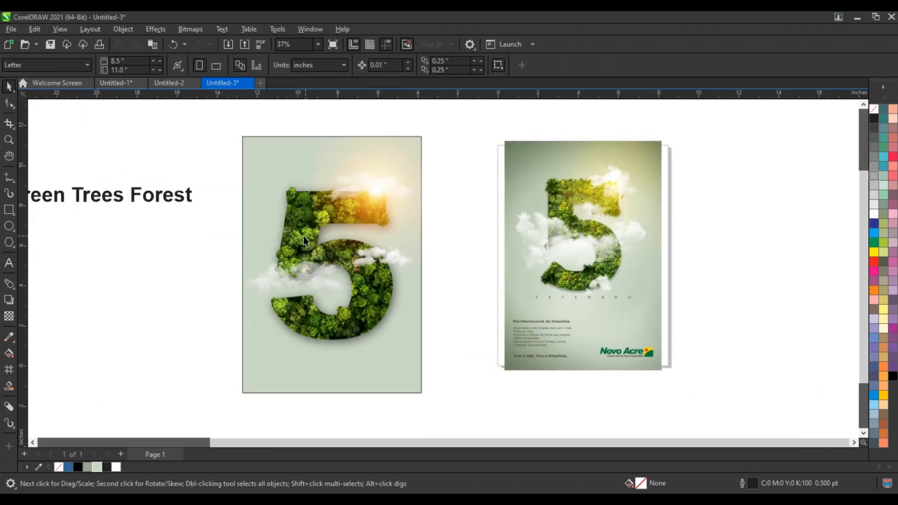
left_click(259, 189)
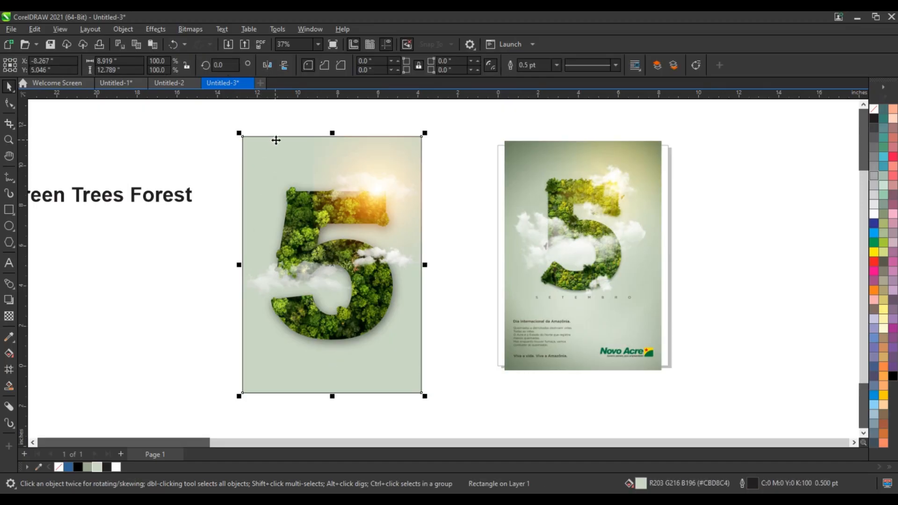
key("shift+F2")
key("g")
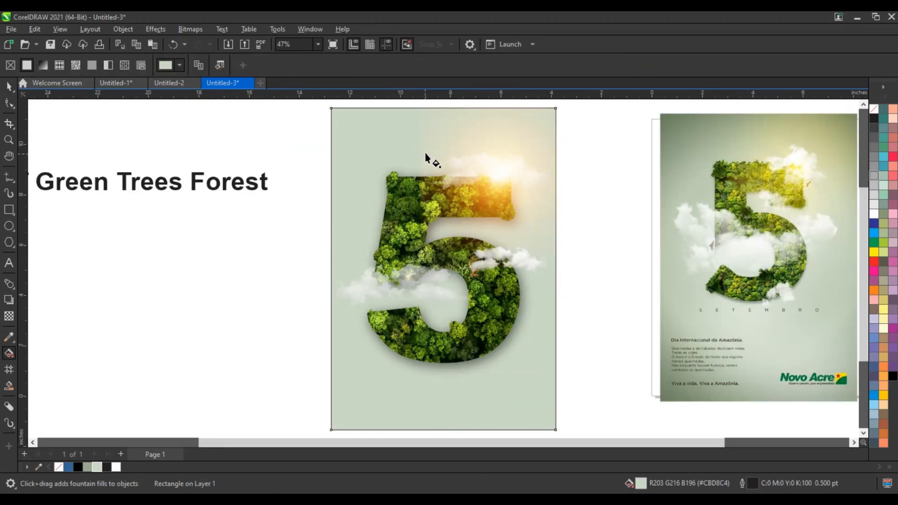
left_click_drag(425, 152, 439, 356)
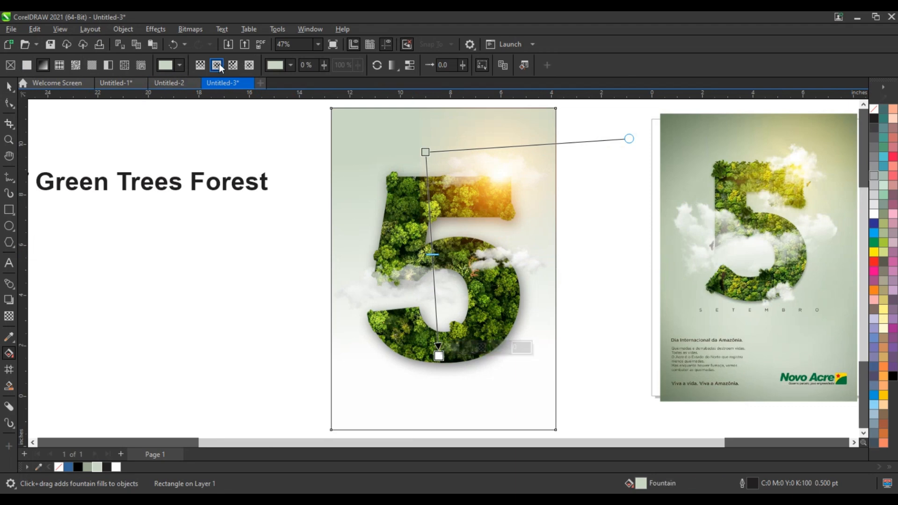
left_click(216, 65)
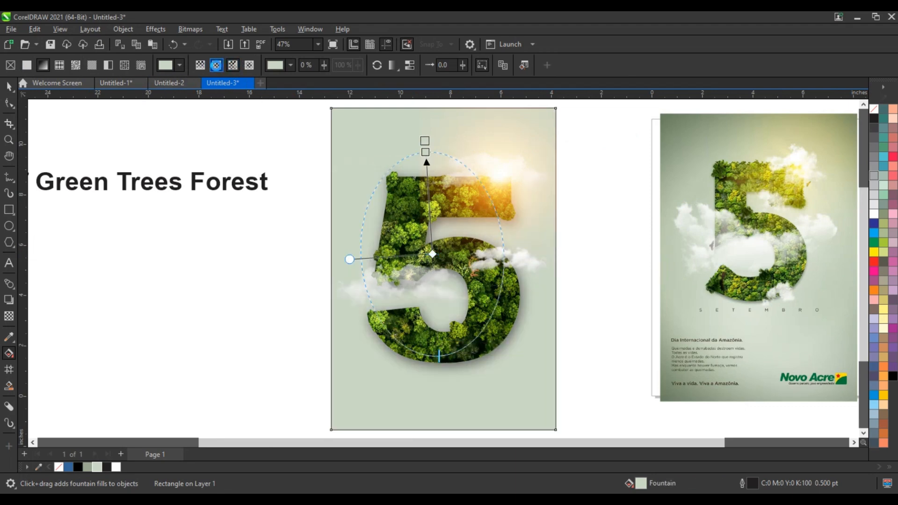
Step: Centre the background's elliptical gradient behind the 5 and resize it to spread just around the number
left_click_drag(438, 356, 513, 382)
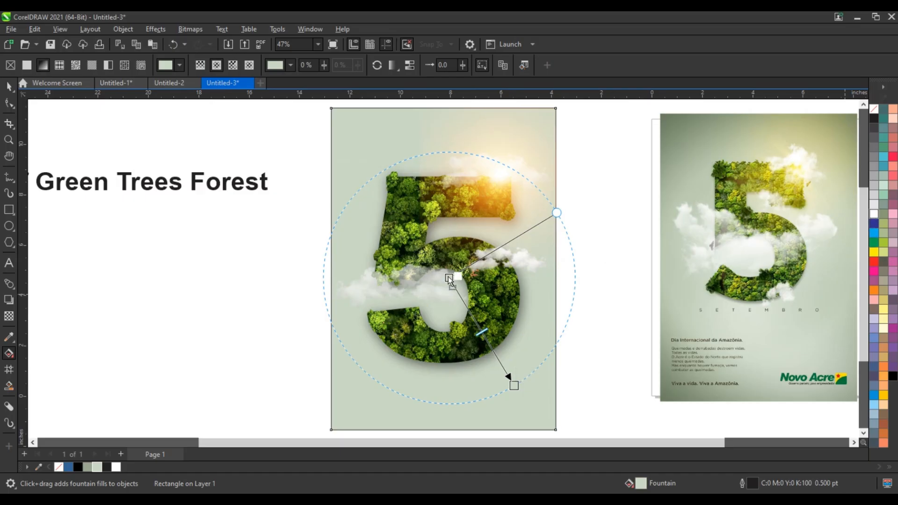
left_click_drag(448, 277, 446, 260)
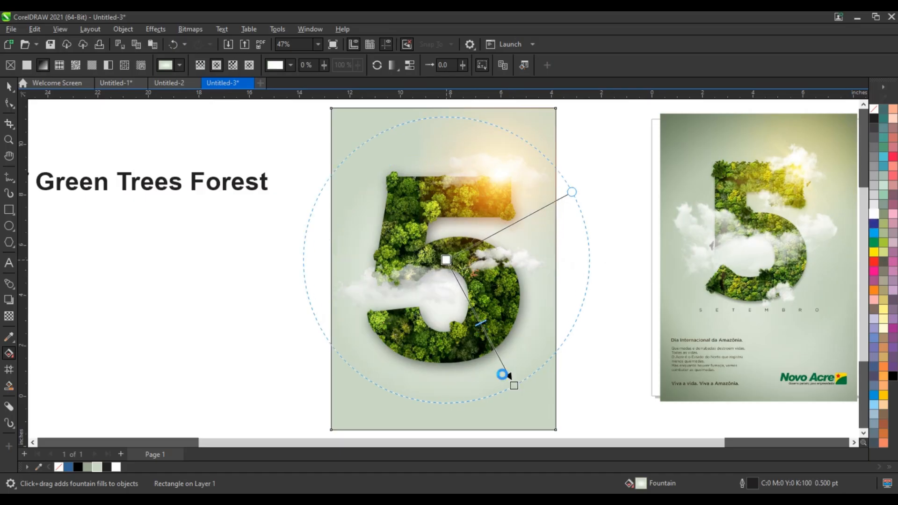
left_click_drag(514, 386, 487, 349)
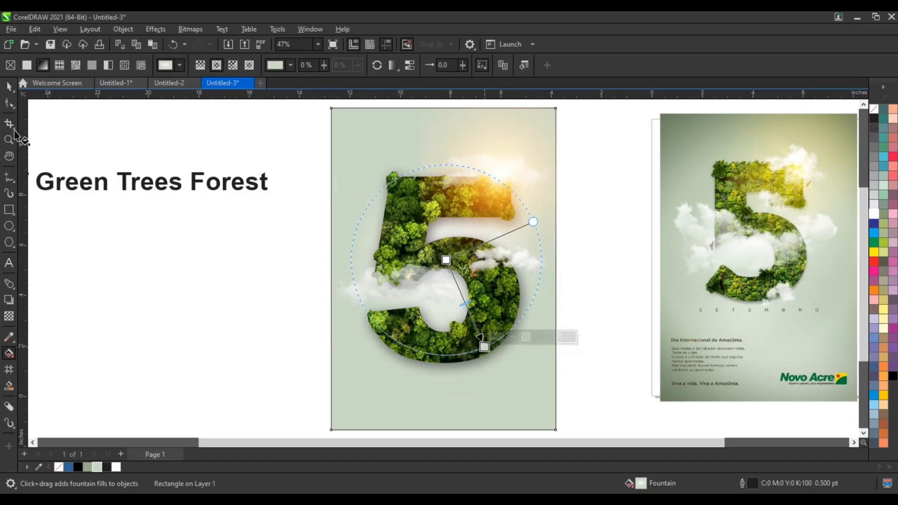
Step: Delete the "Green Trees Forest" text beside the poster
left_click(9, 87)
left_click(248, 187)
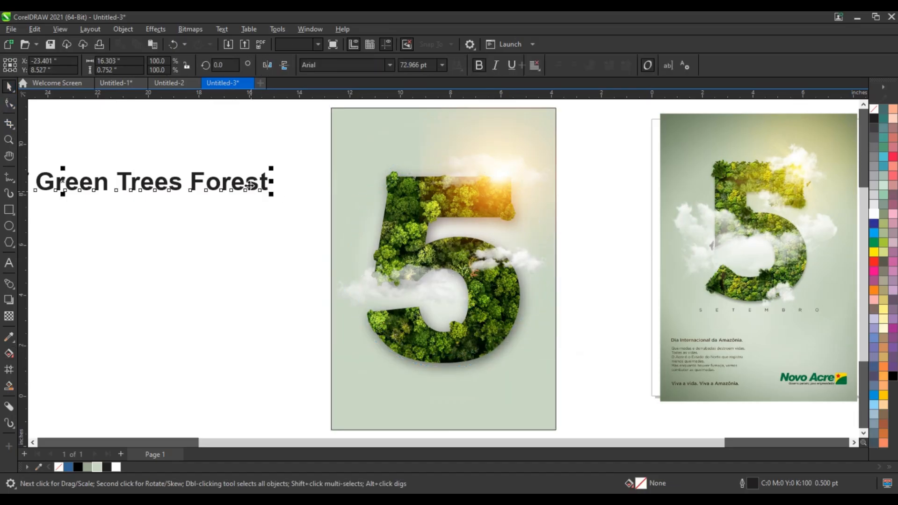
key("Delete")
Step: Move the poster's background, 5 and clouds together next to the reference poster and remove their outline
scroll(267, 237, "down", 1)
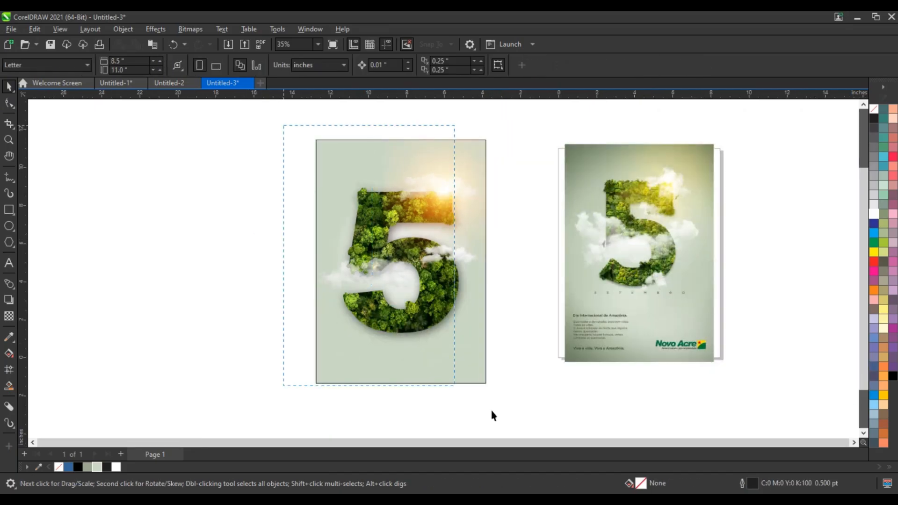
left_click_drag(491, 414, 491, 414)
left_click_drag(482, 331, 544, 311)
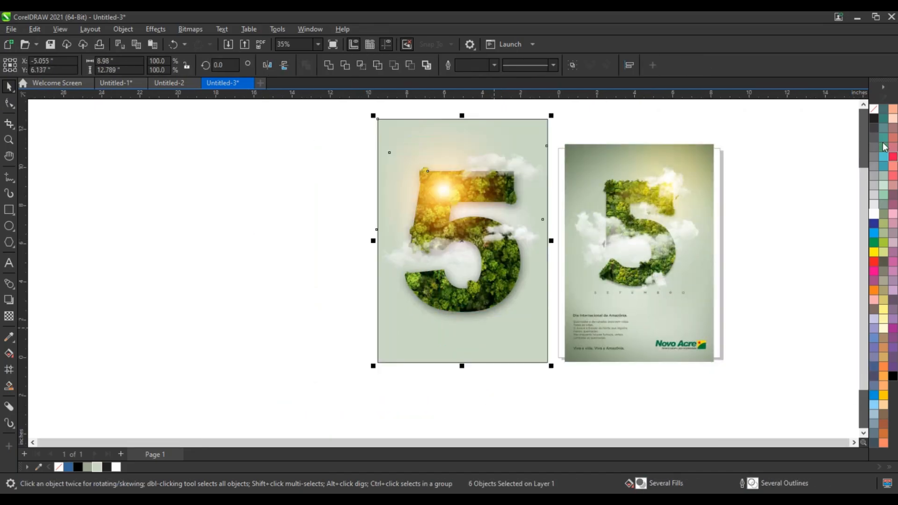
left_click(857, 117)
Step: Move the glow image back over the right end of the 5's top bar and enlarge it to 86.1%
left_click(486, 182)
left_click_drag(487, 159, 525, 171)
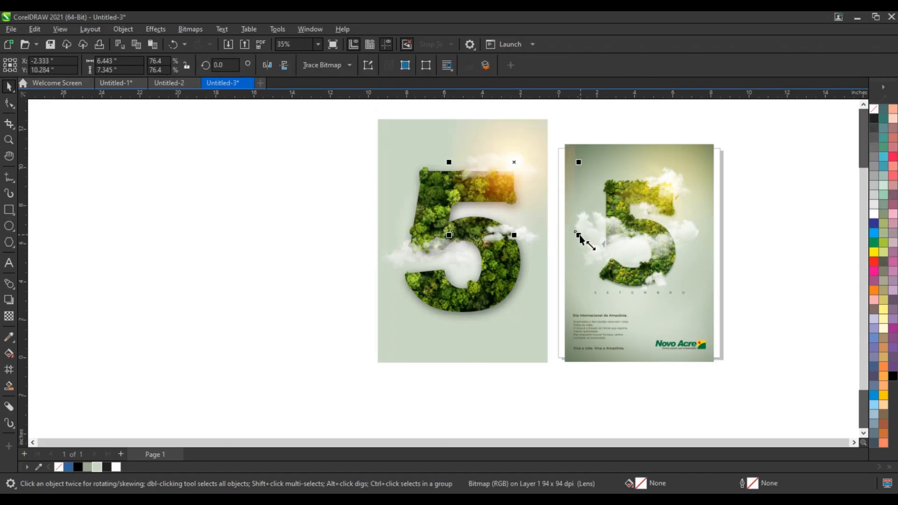
left_click_drag(579, 235, 588, 245)
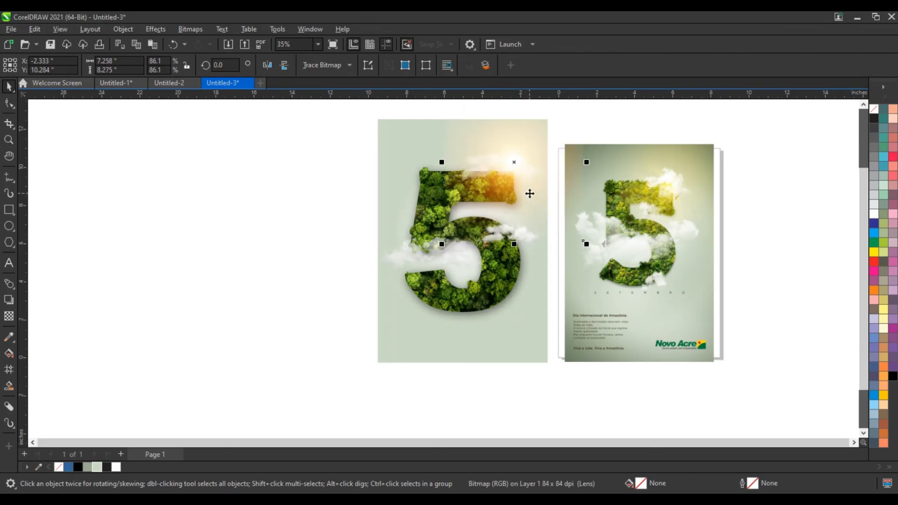
left_click_drag(529, 192, 527, 198)
left_click(514, 383)
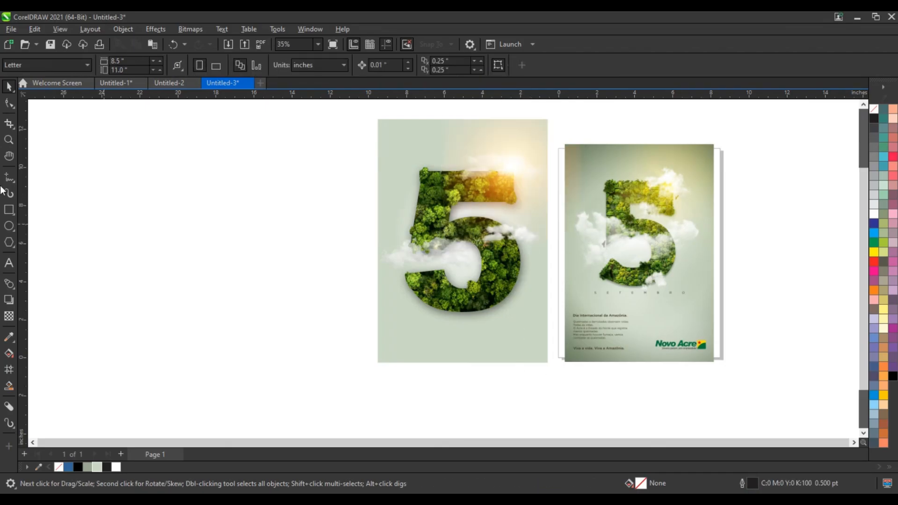
left_click(8, 139)
left_click_drag(359, 127, 734, 363)
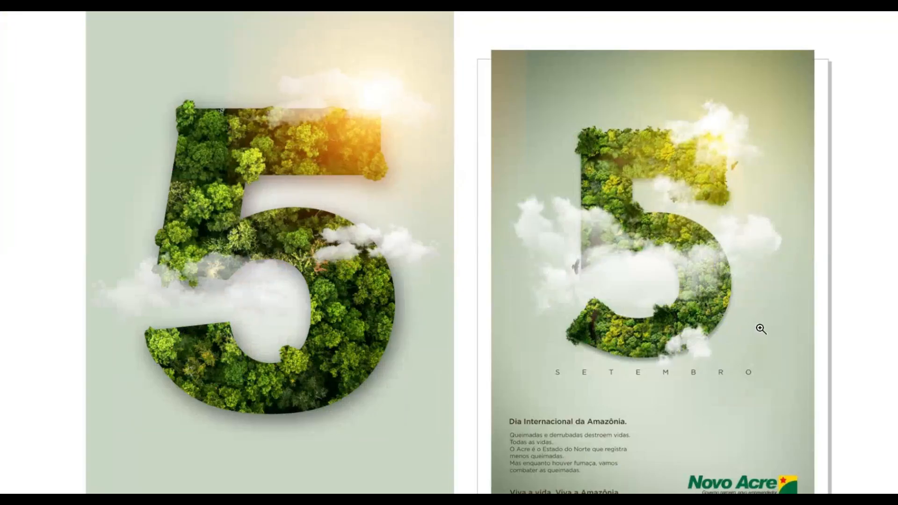